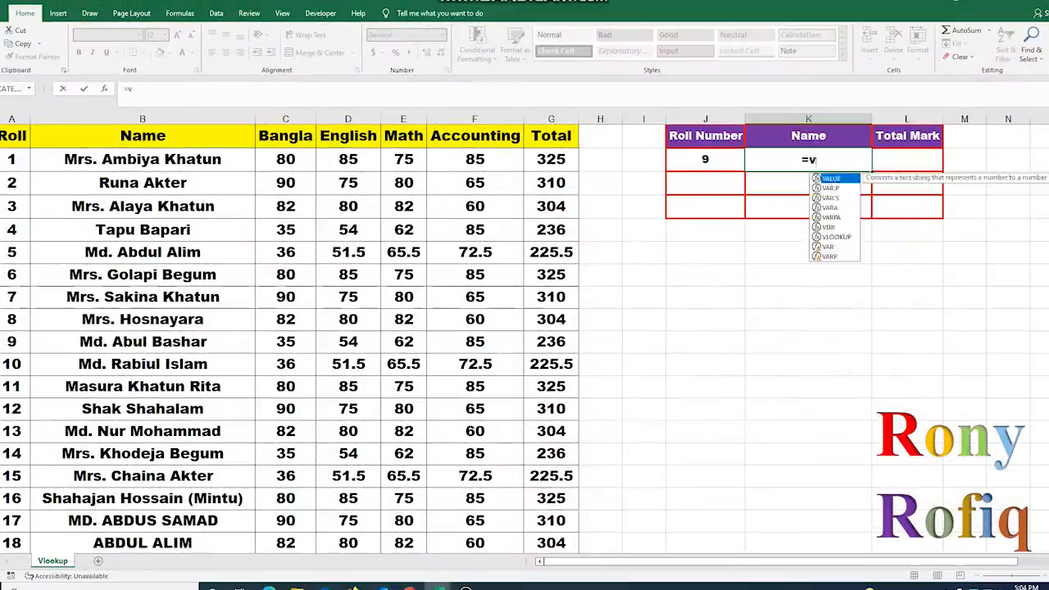
- Complete the formula =VLOOKUP(J2,$A$1:$G$201,2,0) in cell K2 to look up the name by roll number
{"action": "type", "text": "lookup("}
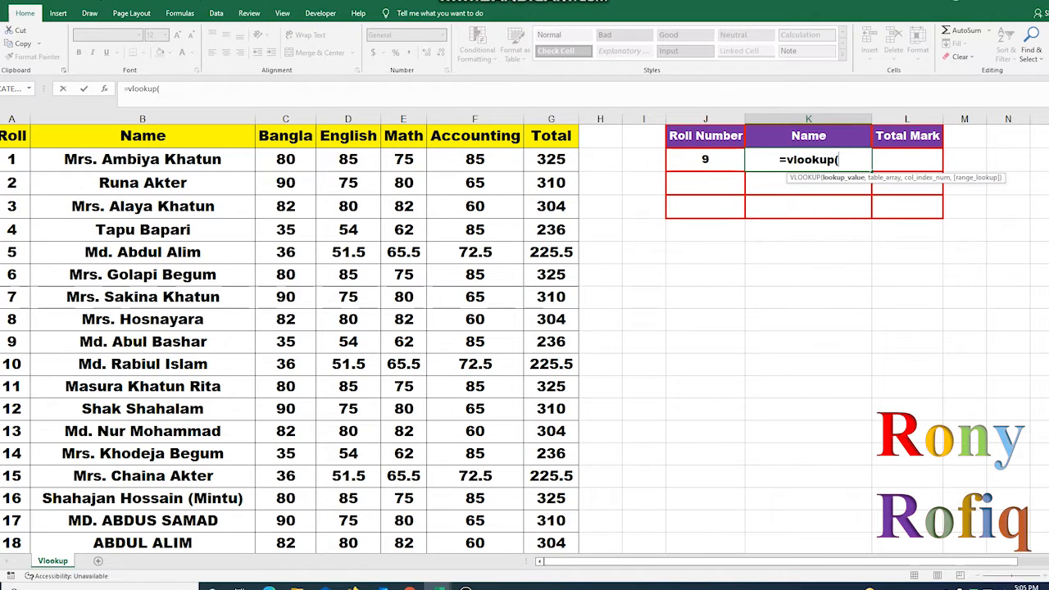
{"action": "key", "text": "Left"}
{"action": "type", "text": ","}
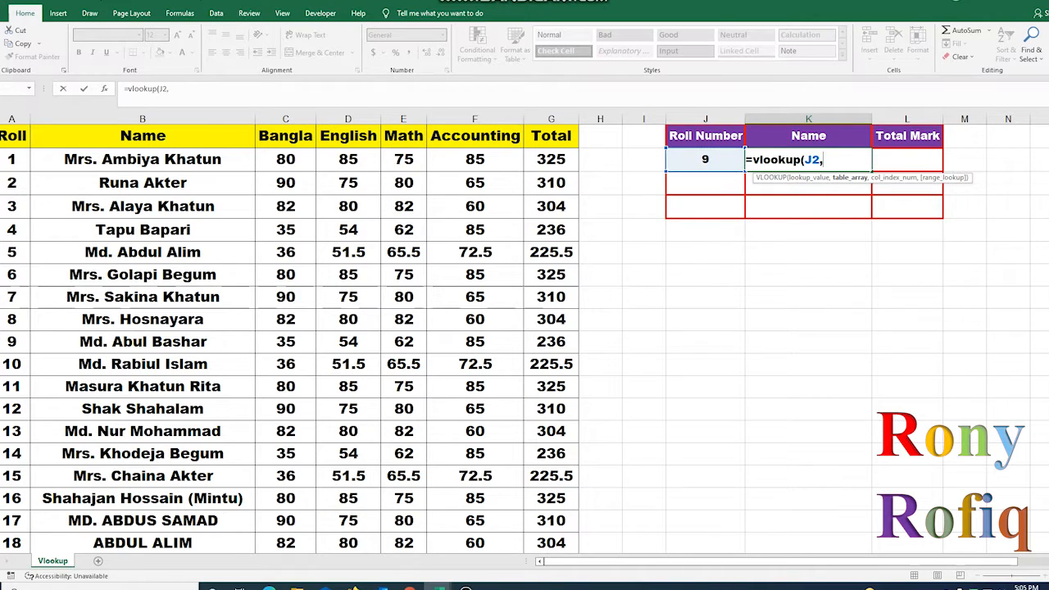
{"action": "left_click_drag", "start_coordinate": [12, 136], "coordinate": [569, 519]}
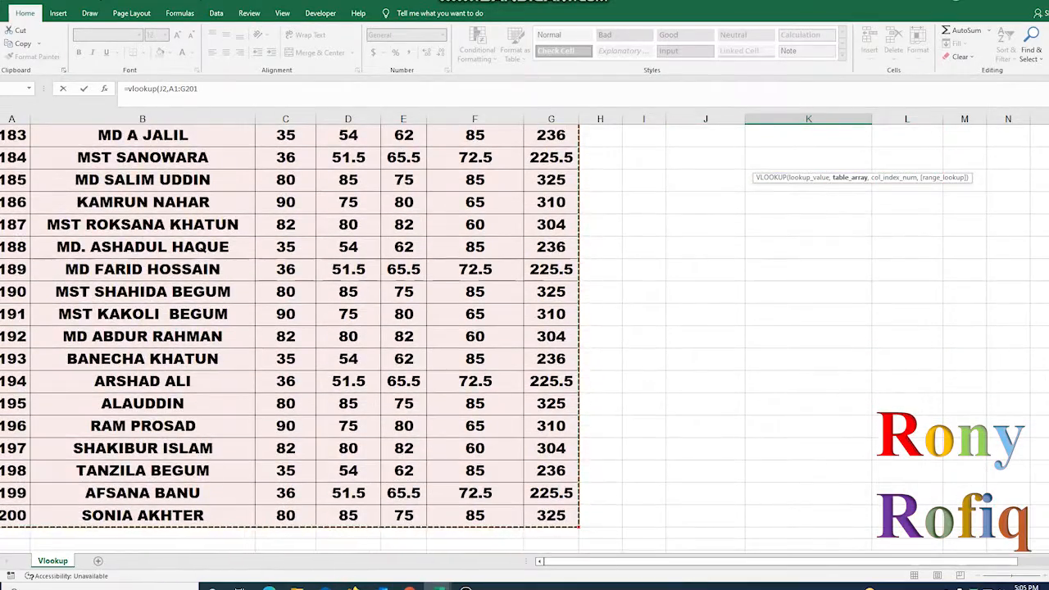
{"action": "scroll", "coordinate": [569, 520], "scroll_direction": "up", "scroll_amount": 20}
{"action": "key", "text": "F4"}
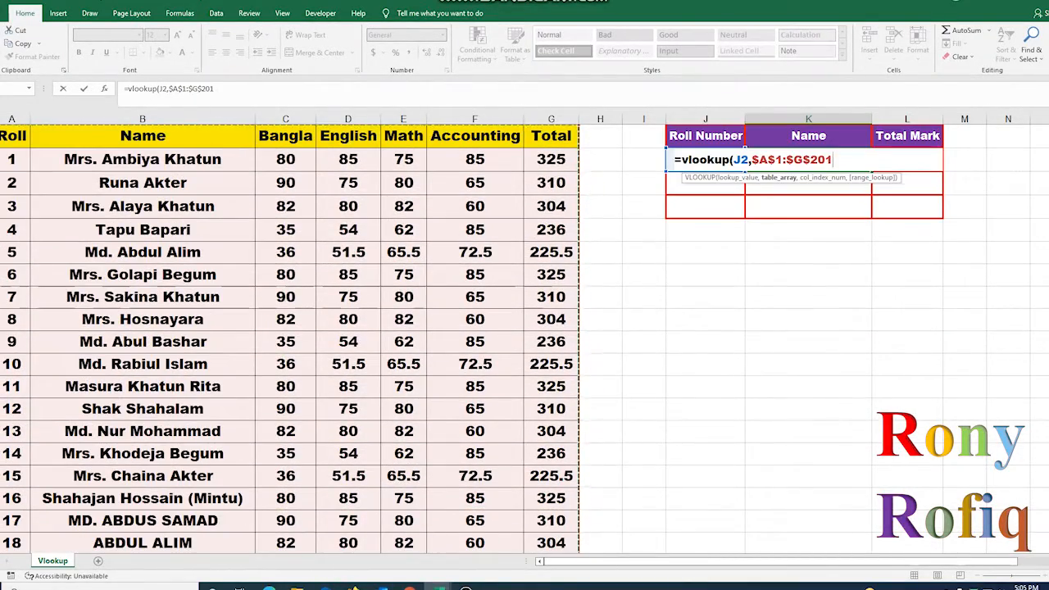
{"action": "type", "text": ","}
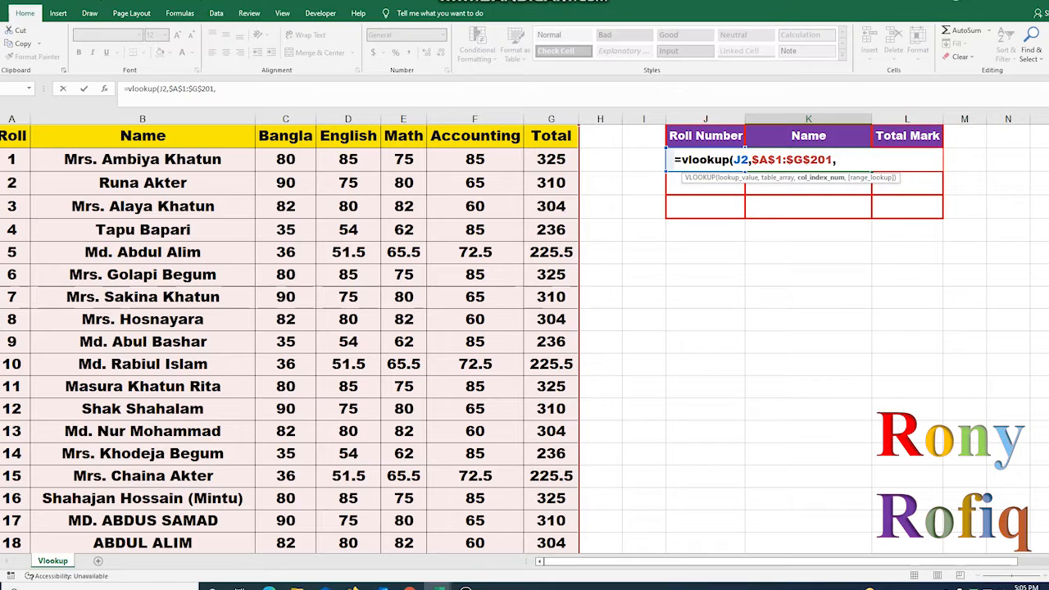
{"action": "type", "text": "2,"}
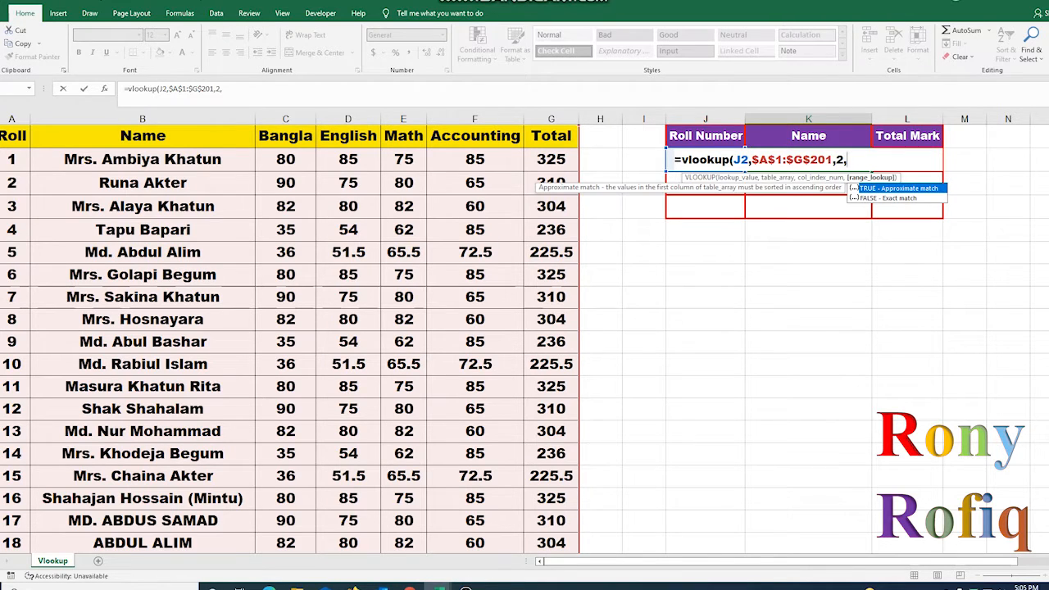
{"action": "type", "text": "0)"}
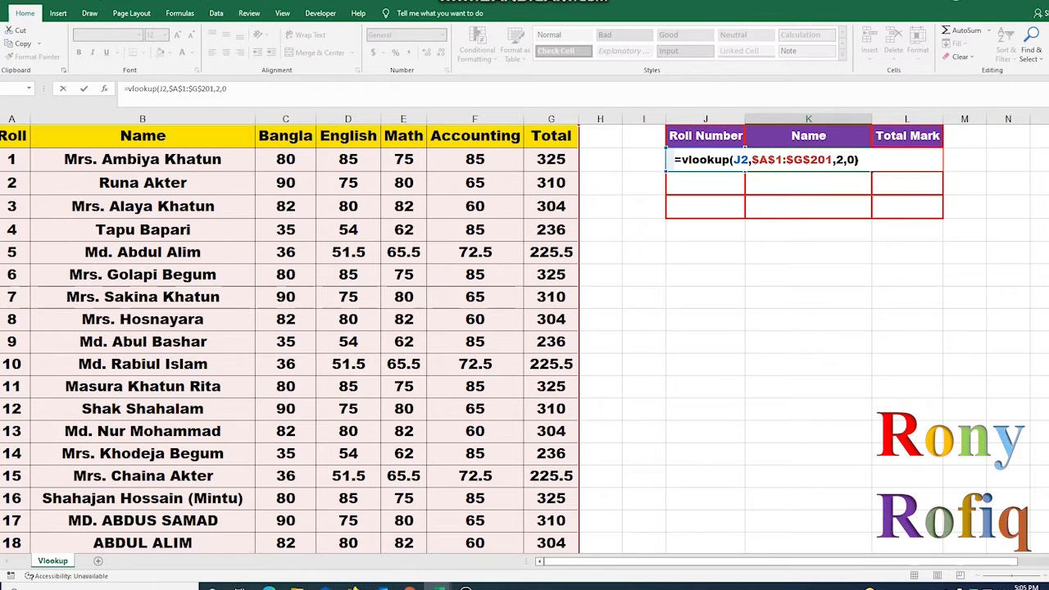
{"action": "key", "text": "Return"}
- Set the roll number in J2 to 7 and compare the looked-up name with that roll's row in the table
{"action": "left_click", "coordinate": [704, 159]}
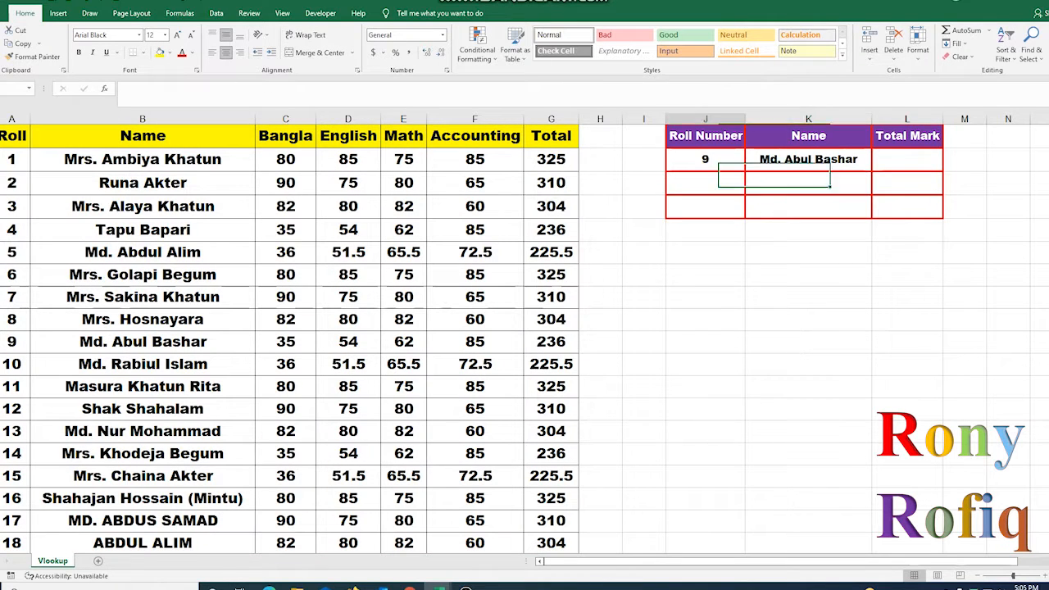
{"action": "type", "text": "7"}
{"action": "left_click", "coordinate": [808, 205]}
{"action": "left_click_drag", "start_coordinate": [12, 297], "coordinate": [143, 298]}
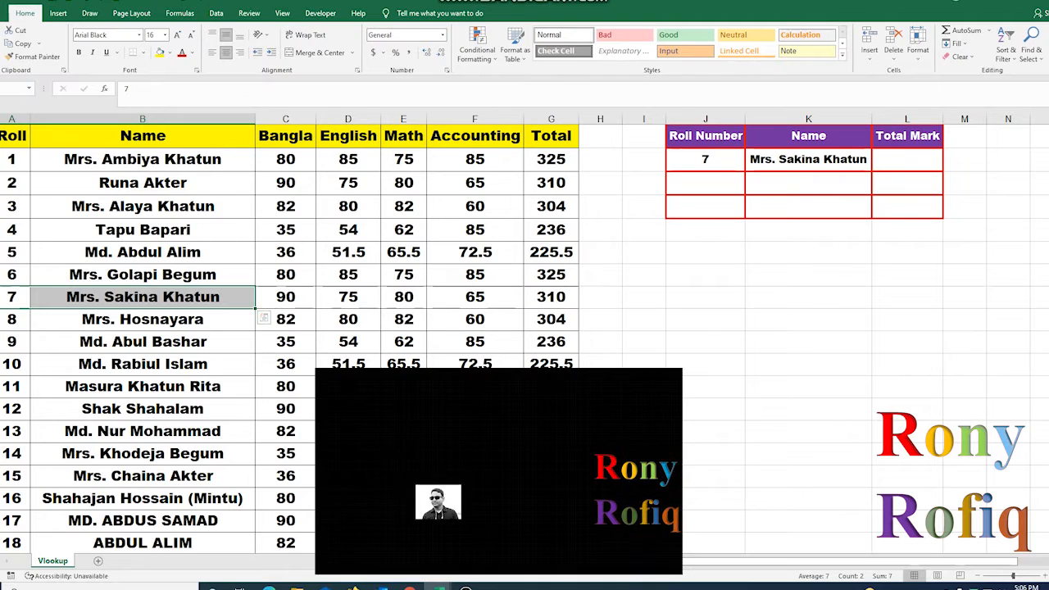
{"action": "left_click", "coordinate": [807, 184]}
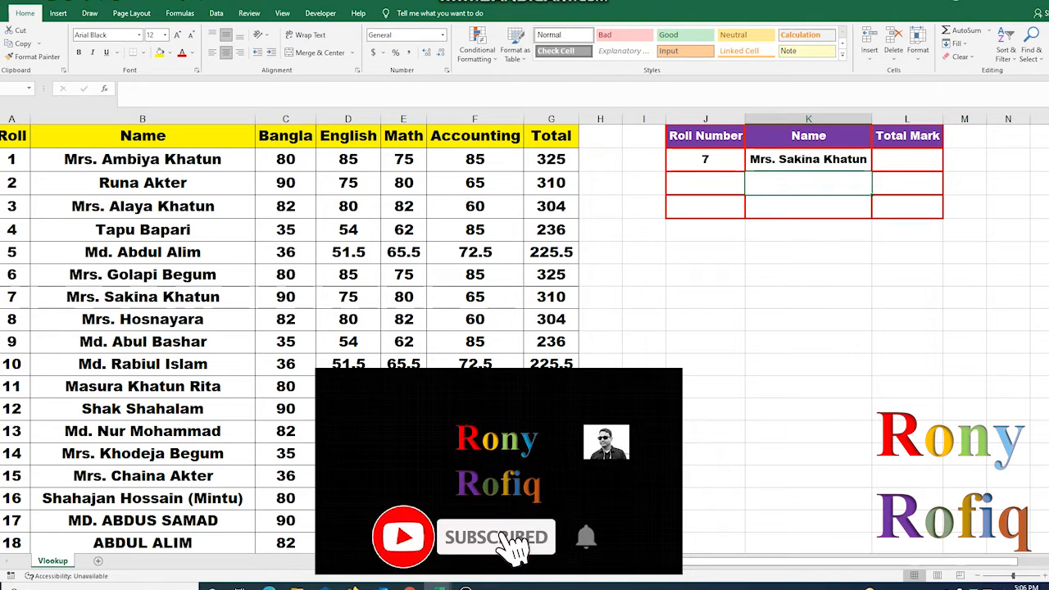
- Enter =VLOOKUP(J2,$A$1:$G$201,7,0) in cell L2 for the total mark and compare it with roll 7's row
{"action": "left_click", "coordinate": [907, 160]}
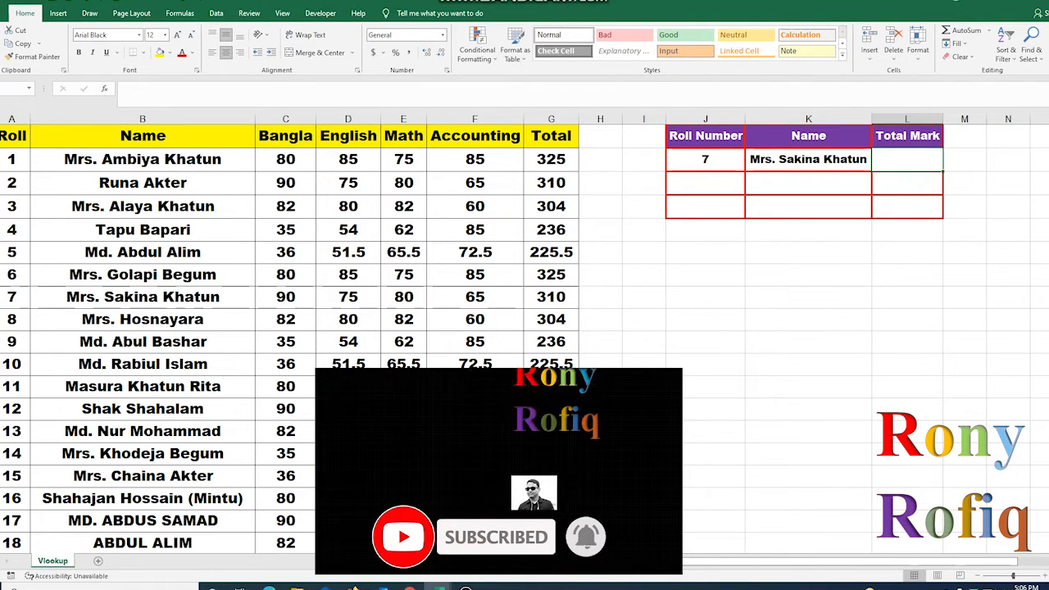
{"action": "type", "text": "=vlookup("}
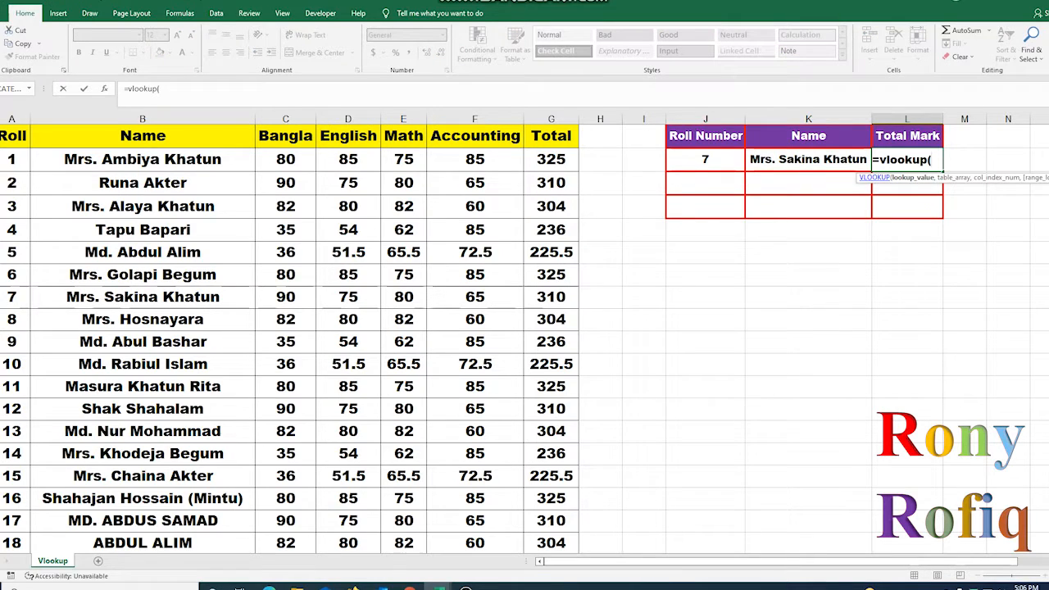
{"action": "left_click", "coordinate": [704, 159]}
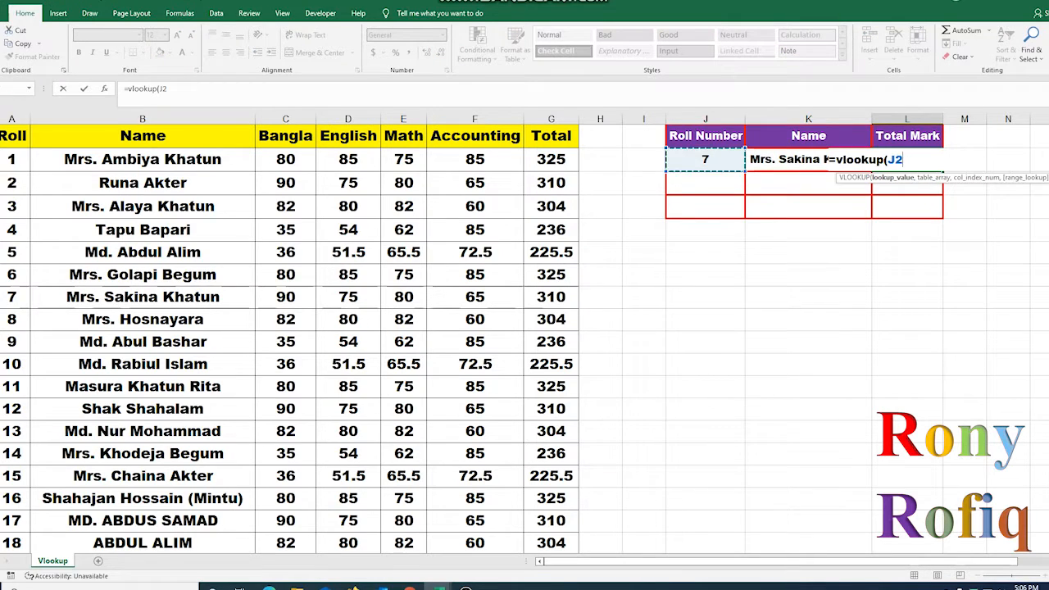
{"action": "type", "text": ","}
{"action": "left_click_drag", "start_coordinate": [11, 135], "coordinate": [565, 516]}
{"action": "scroll", "coordinate": [565, 492], "scroll_direction": "up", "scroll_amount": 20}
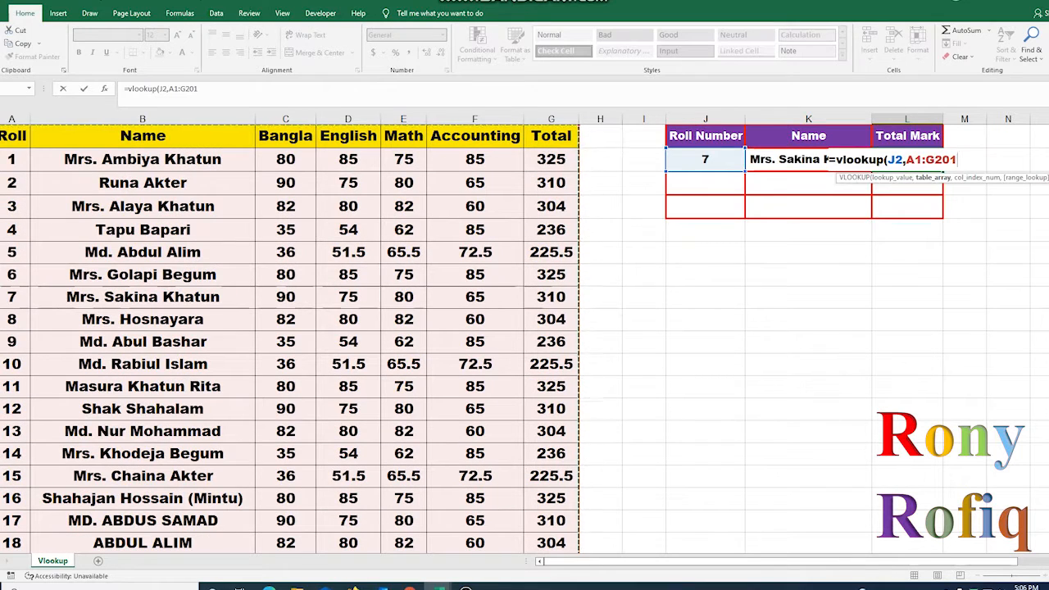
{"action": "key", "text": "F4"}
{"action": "type", "text": ","}
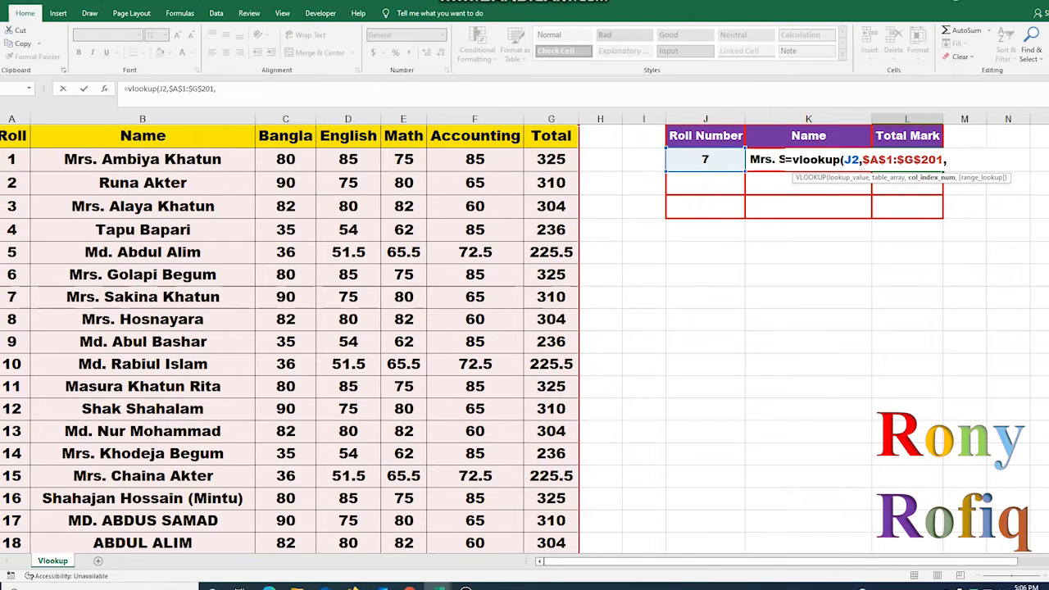
{"action": "type", "text": "7,"}
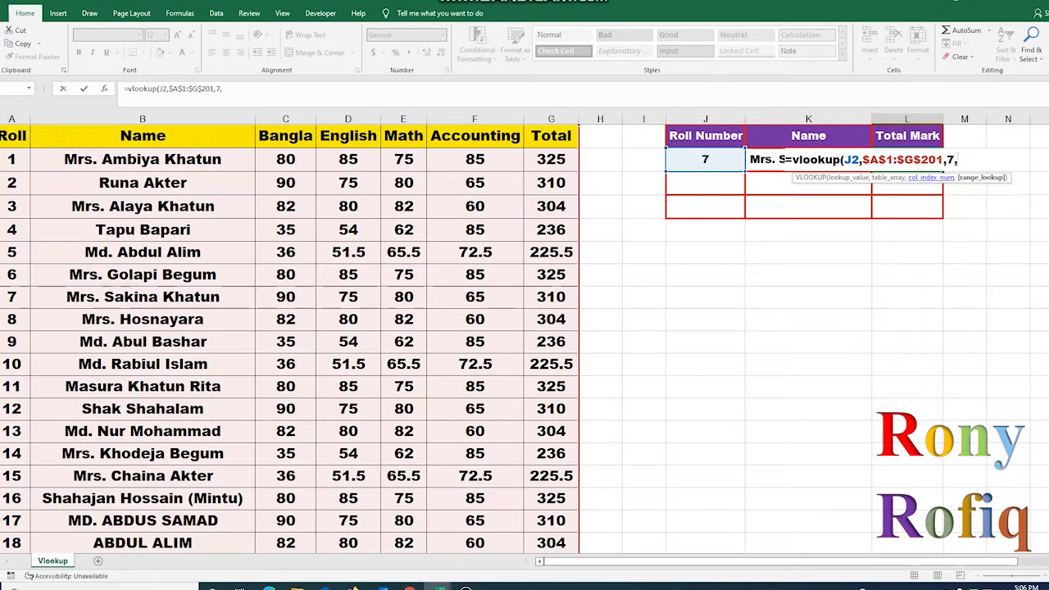
{"action": "type", "text": "0)"}
{"action": "key", "text": "Return"}
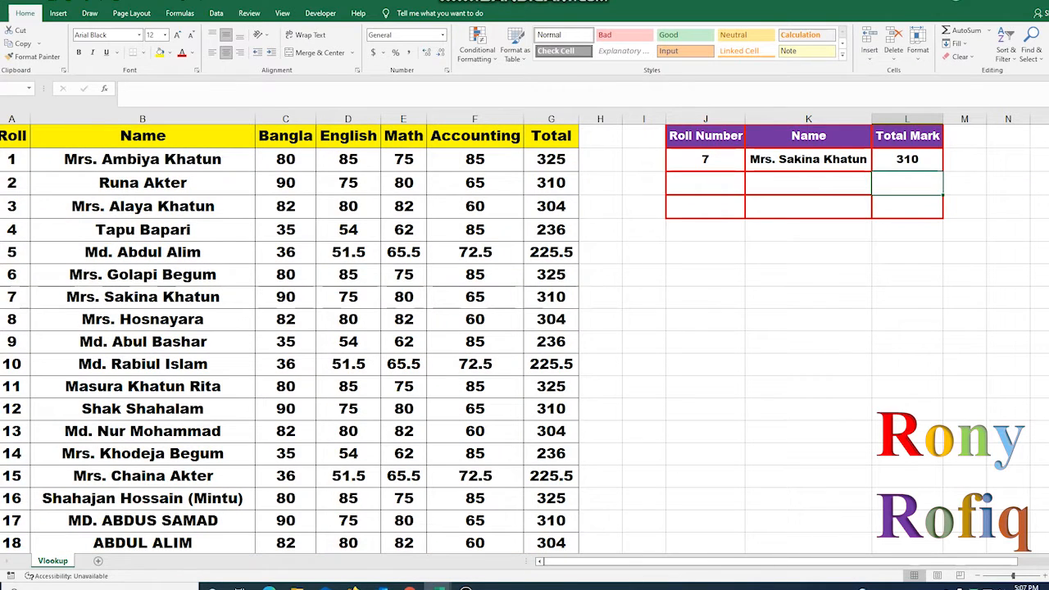
{"action": "left_click_drag", "start_coordinate": [142, 297], "coordinate": [550, 296]}
{"action": "left_click", "coordinate": [550, 296]}
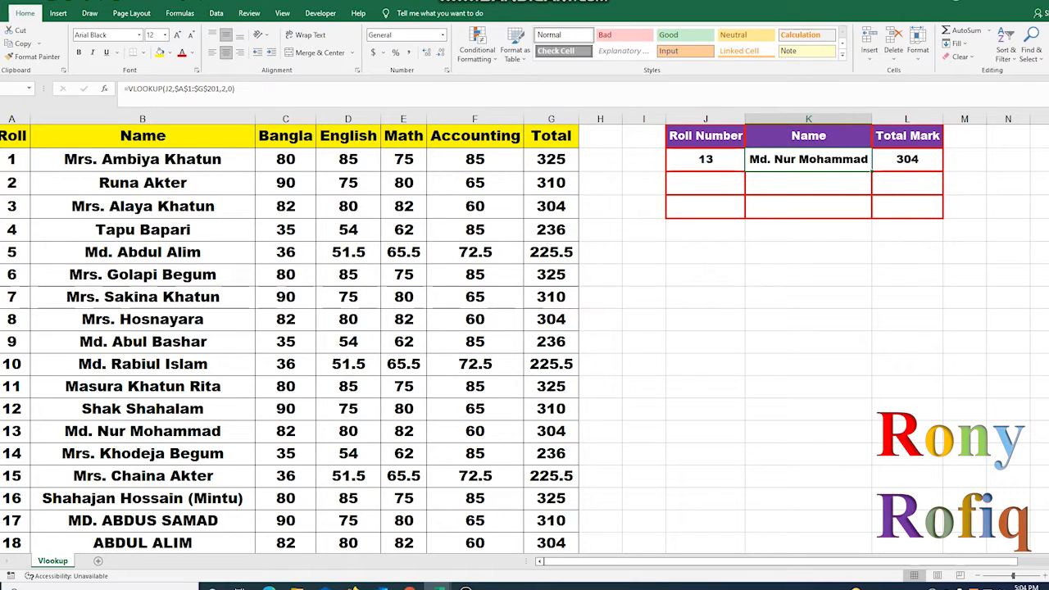
- Clear the Name and Total Mark formulas in K2:L2 and set the roll number in J2 to 9
{"action": "left_click", "coordinate": [550, 159]}
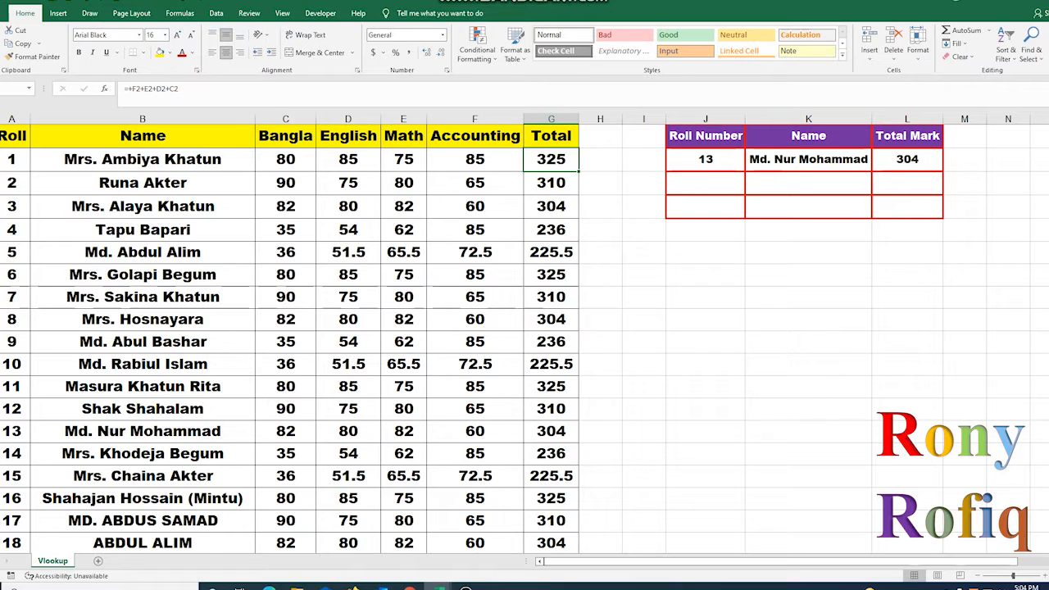
{"action": "left_click_drag", "start_coordinate": [808, 160], "coordinate": [907, 159]}
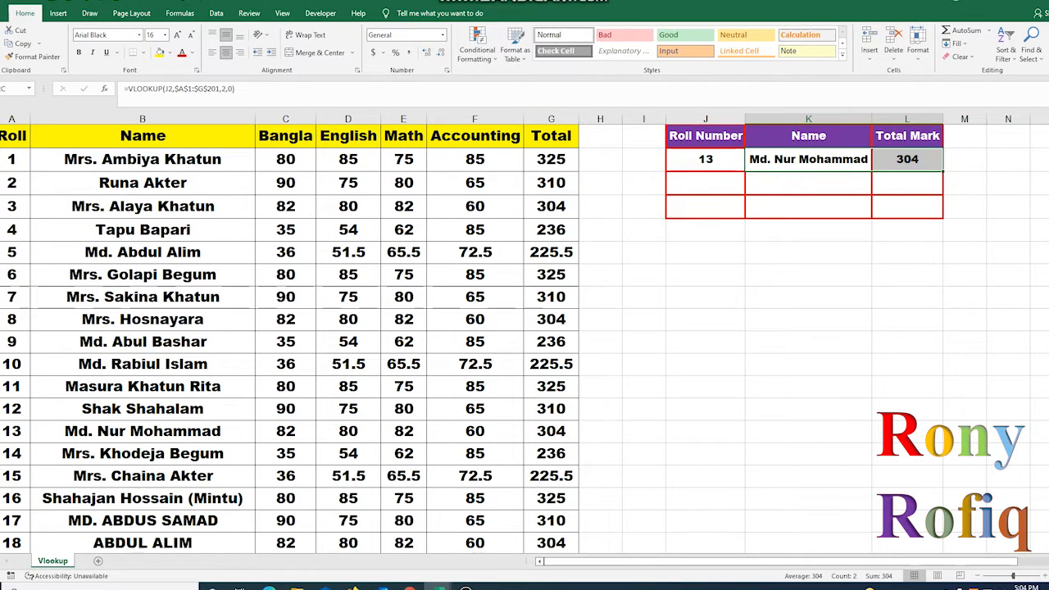
{"action": "key", "text": "Delete"}
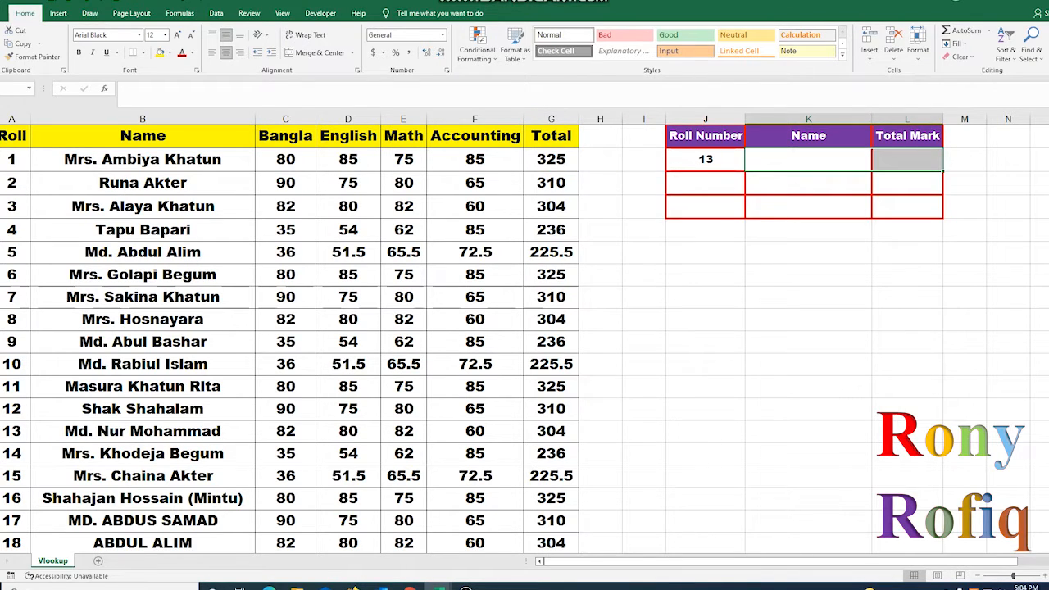
{"action": "left_click", "coordinate": [705, 160]}
{"action": "type", "text": "9"}
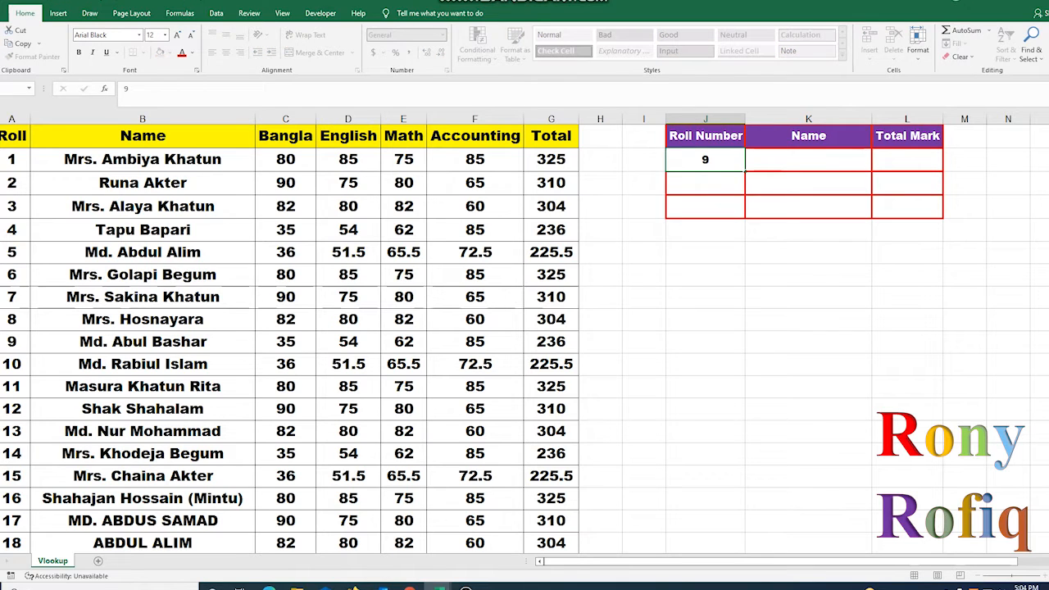
{"action": "left_click", "coordinate": [807, 183]}
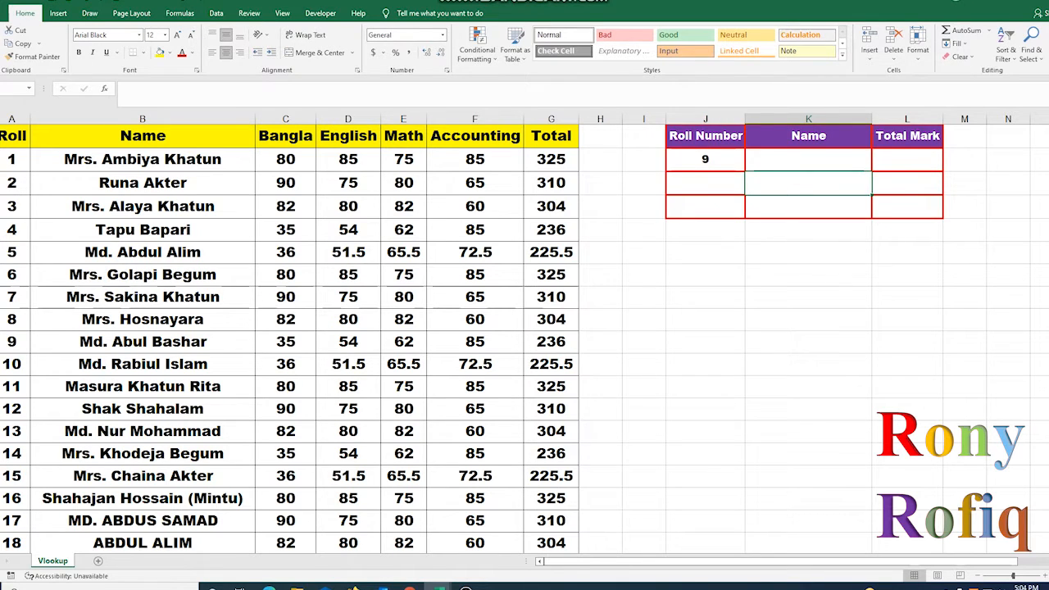
- Begin a VLOOKUP formula in cell K2 with roll number cell J2 as the lookup value
{"action": "left_click", "coordinate": [808, 160]}
{"action": "type", "text": "="}
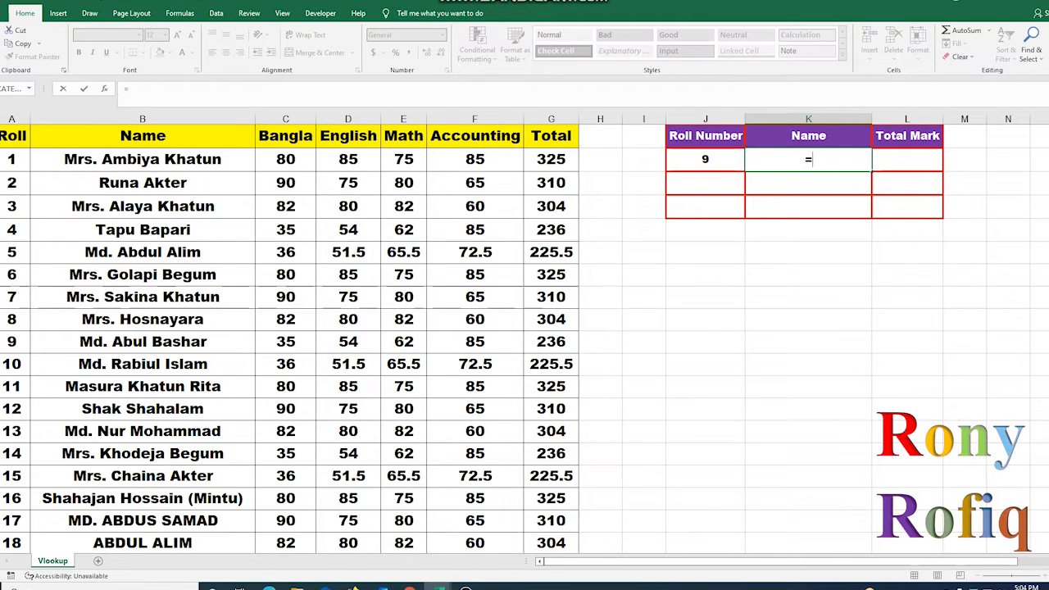
{"action": "type", "text": "vloo"}
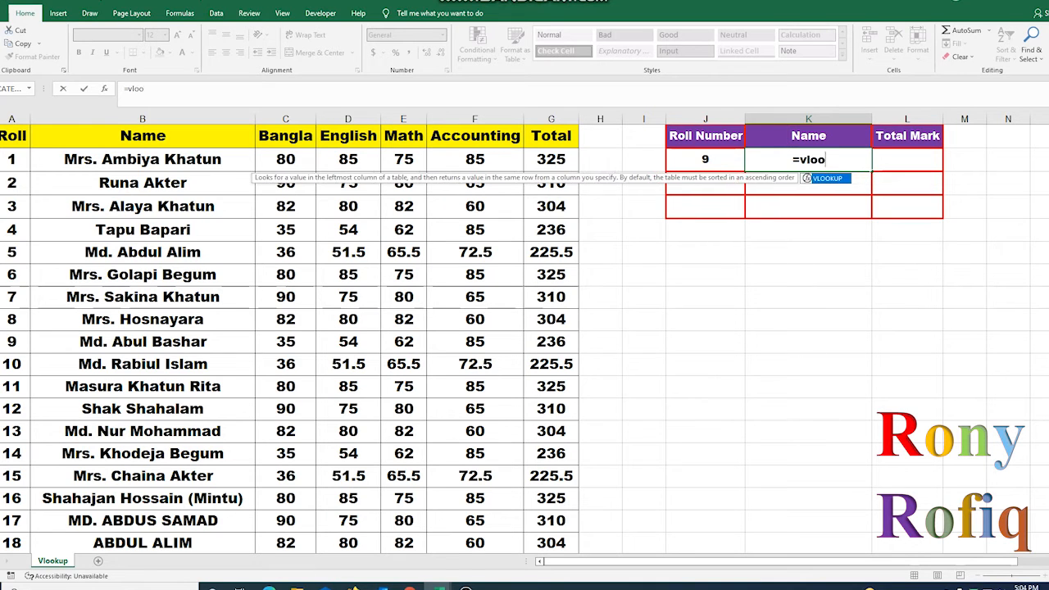
{"action": "type", "text": "kup"}
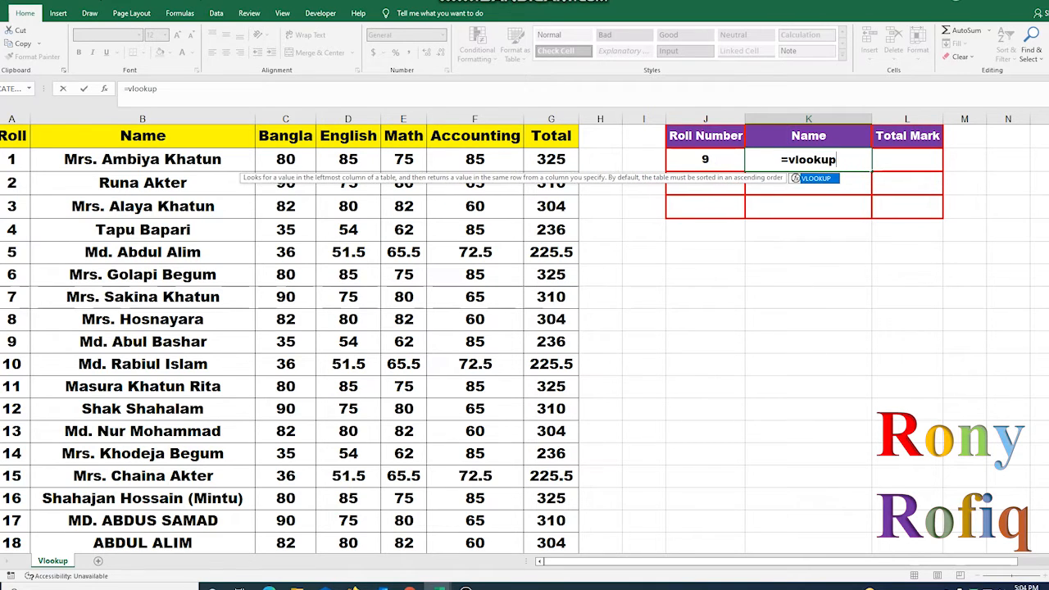
{"action": "type", "text": "("}
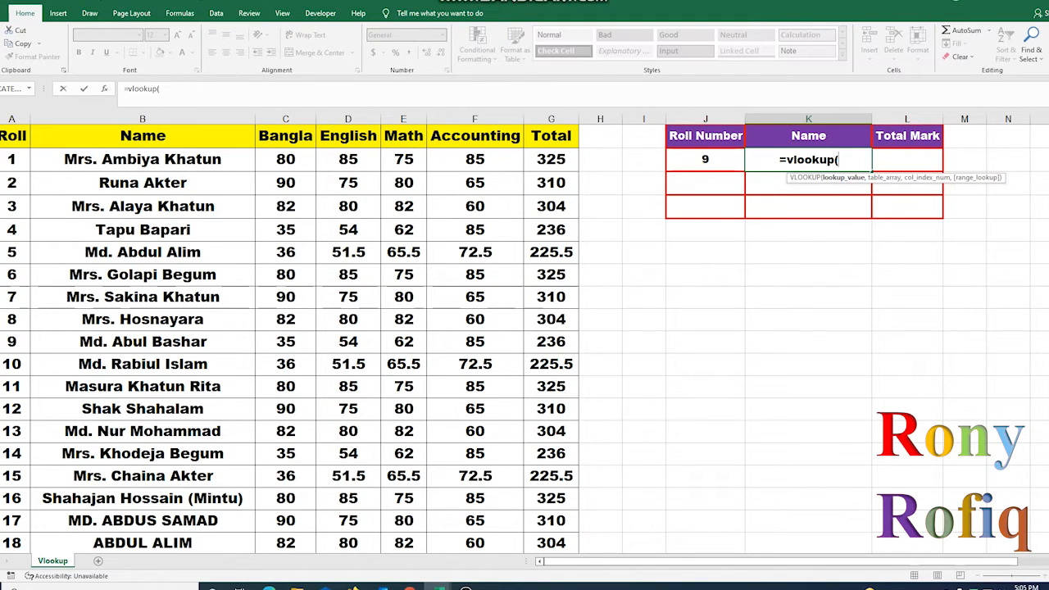
{"action": "left_click", "coordinate": [704, 160]}
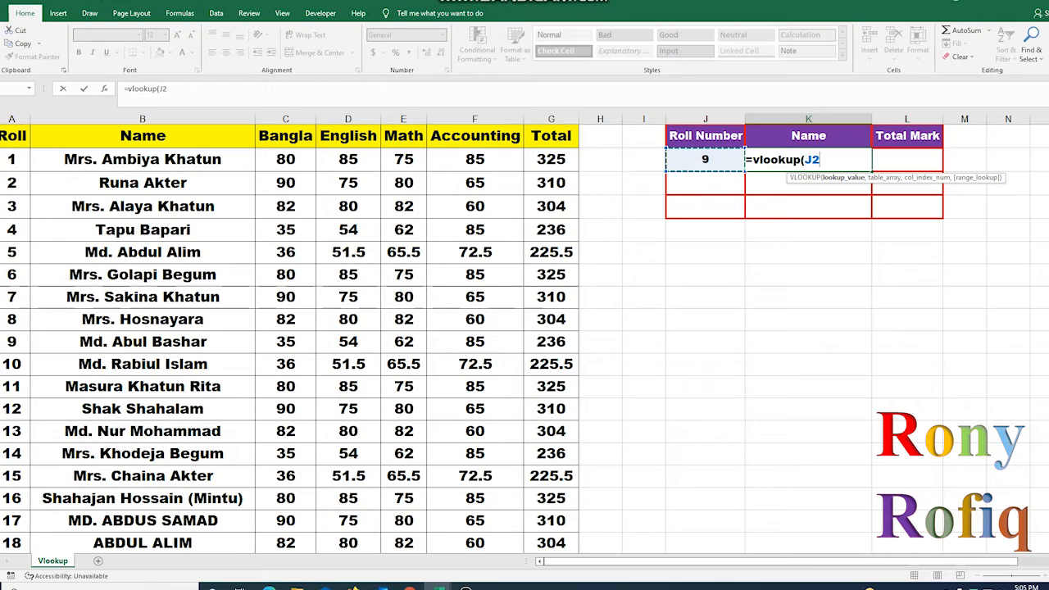
{"action": "type", "text": ","}
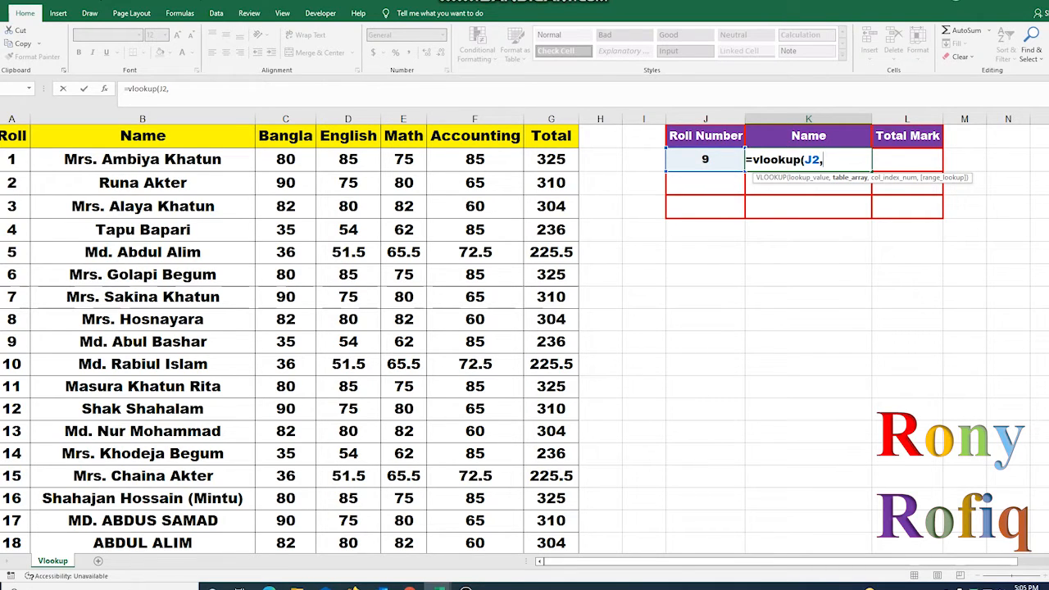
- Complete the VLOOKUP formula in K2 with absolute table range $A$1:$G$201, column index 2 and range lookup 0
{"action": "left_click_drag", "start_coordinate": [12, 136], "coordinate": [573, 528]}
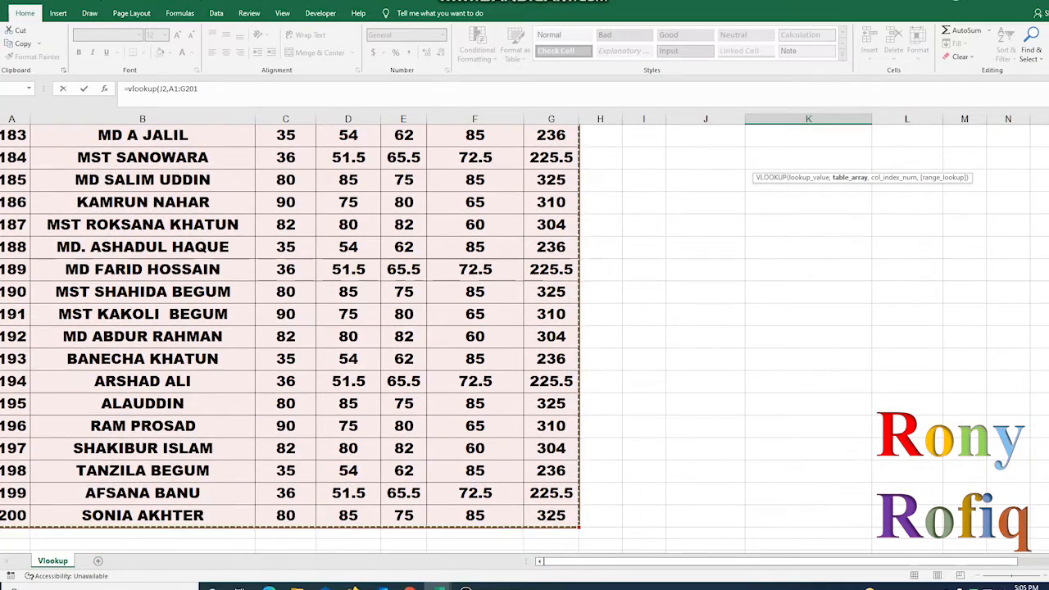
{"action": "left_click_drag", "start_coordinate": [1047, 527], "coordinate": [1048, 140]}
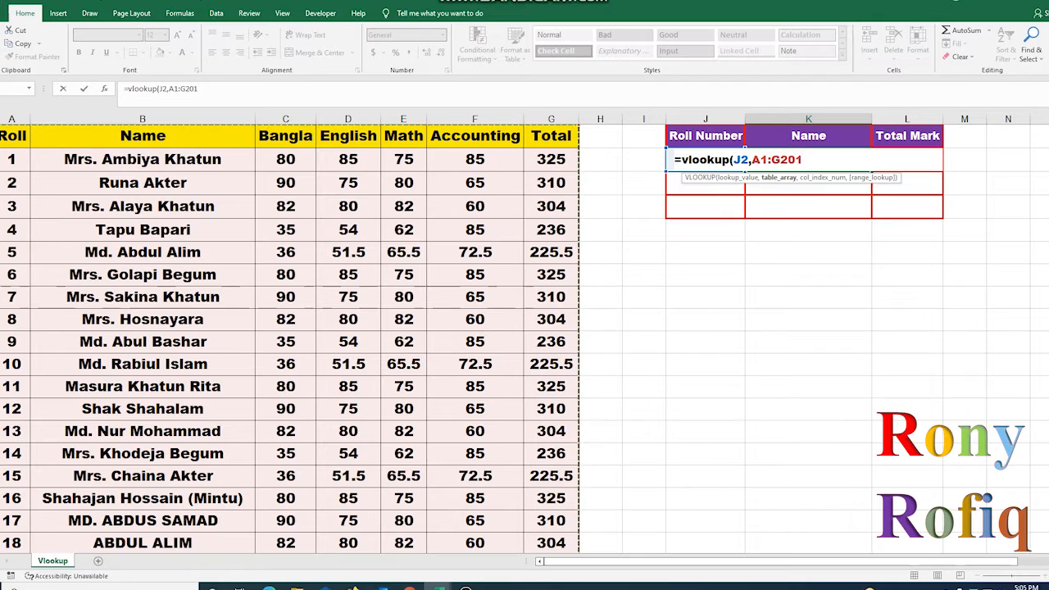
{"action": "key", "text": "F4"}
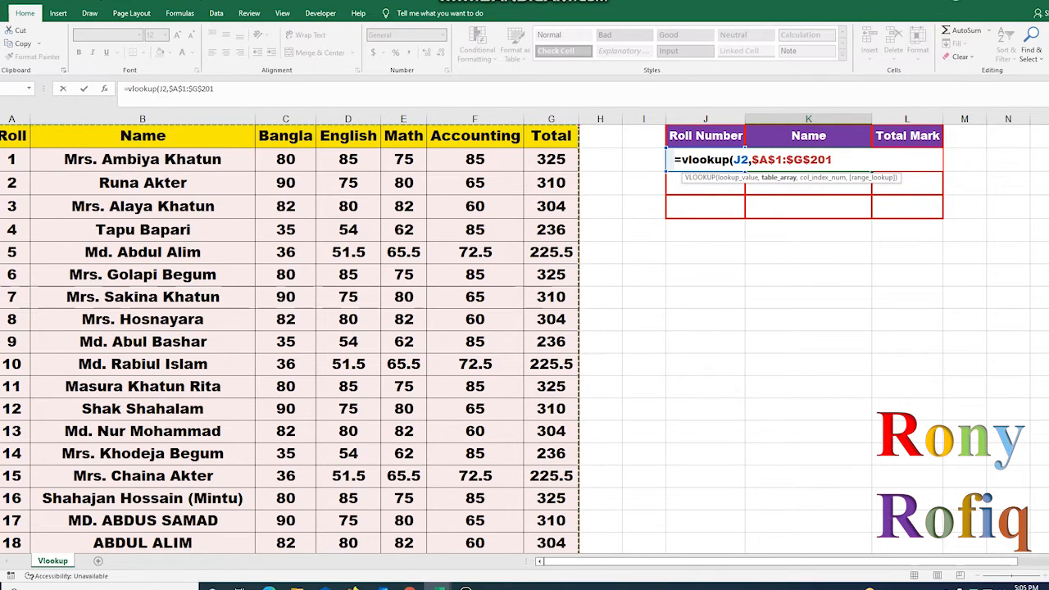
{"action": "type", "text": ","}
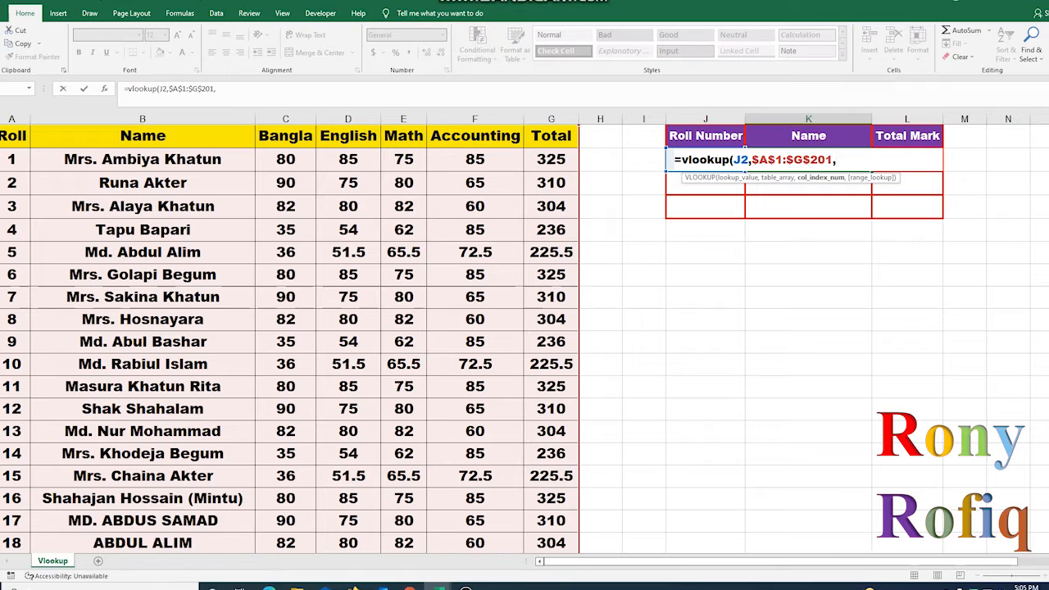
{"action": "type", "text": "2,"}
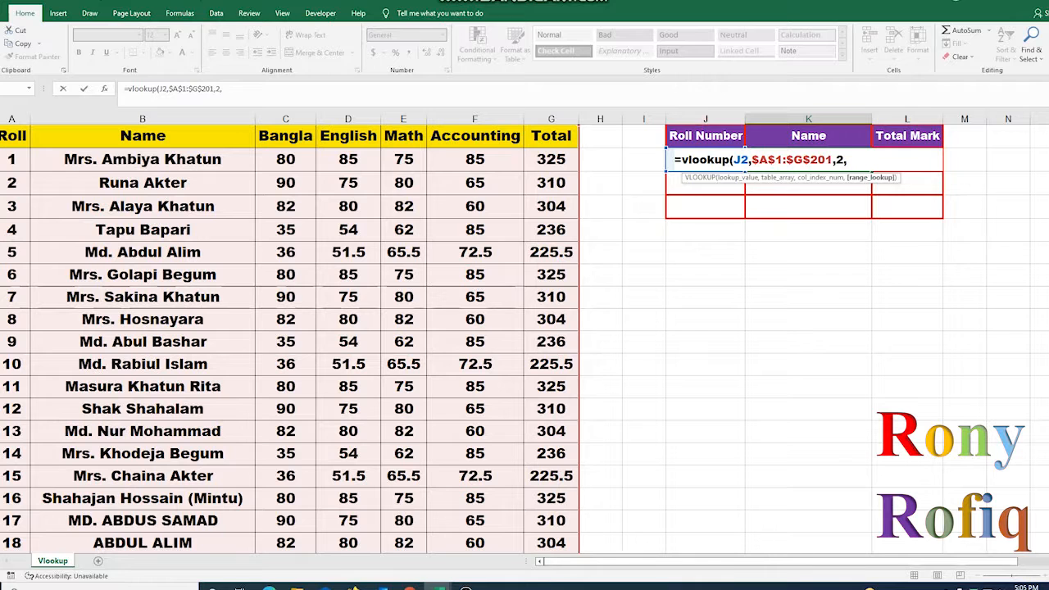
{"action": "type", "text": "0"}
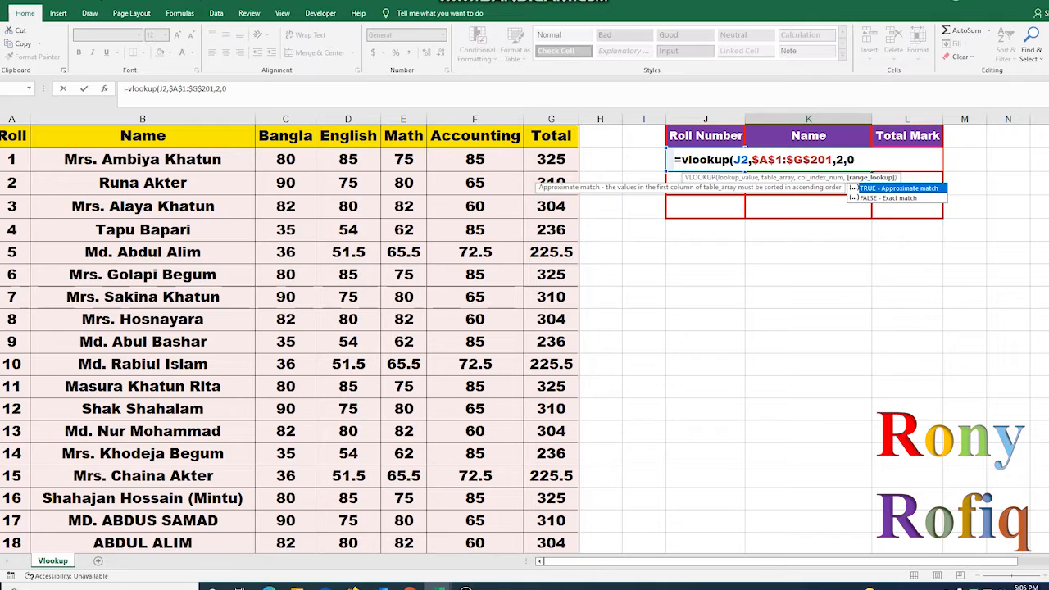
{"action": "type", "text": ")"}
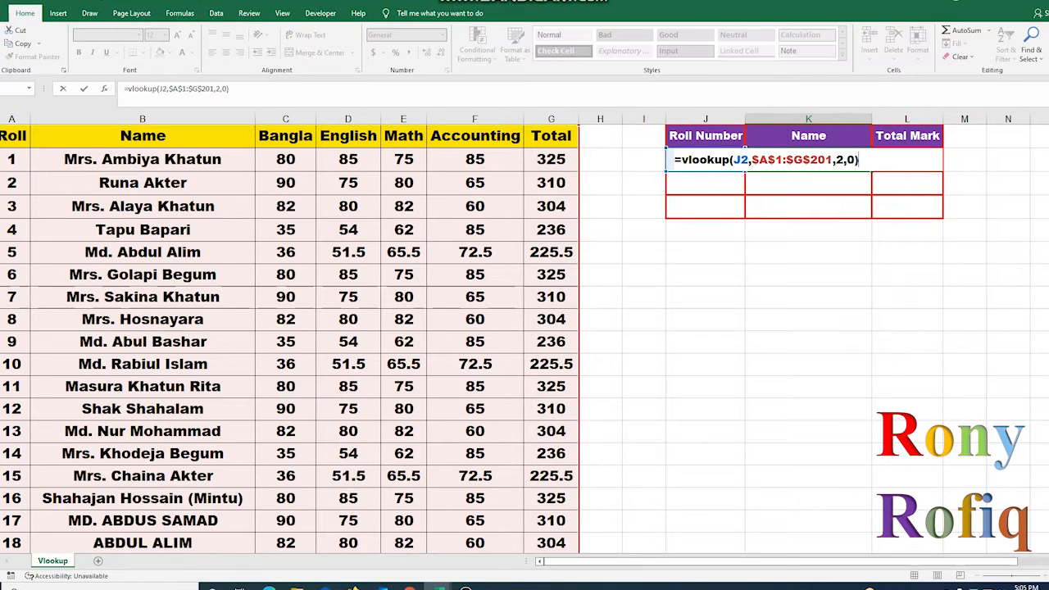
{"action": "key", "text": "Return"}
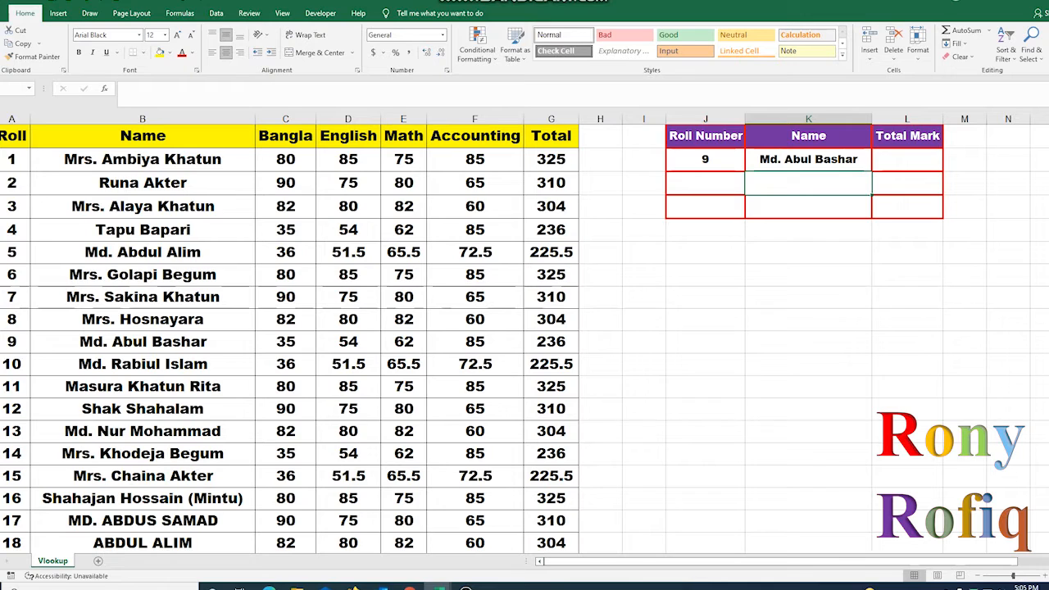
- Set the roll number in J2 to 7 and check the looked-up name against that roll's row in the marks table
{"action": "left_click", "coordinate": [705, 160]}
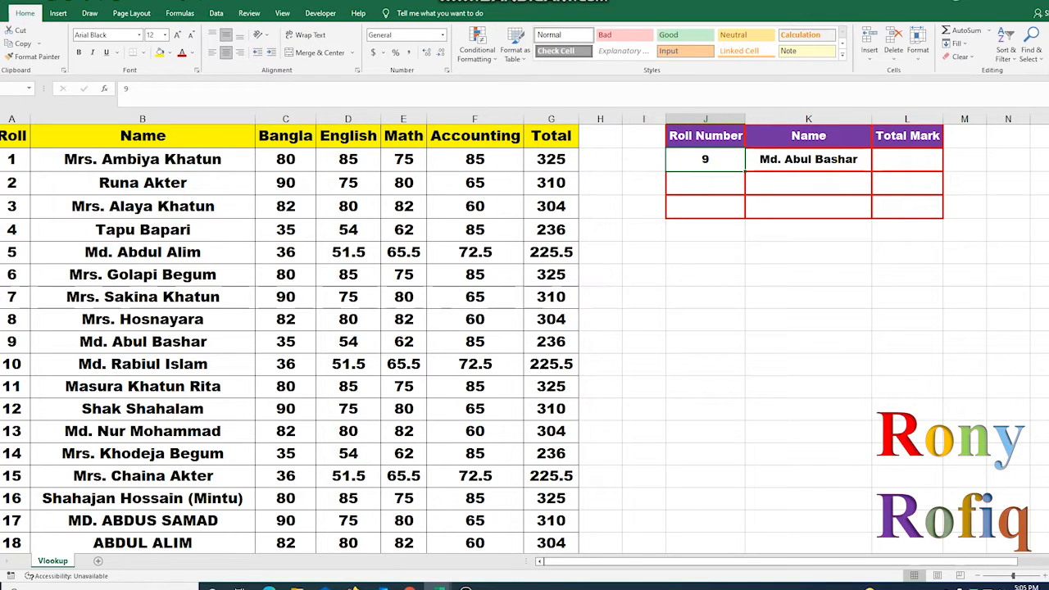
{"action": "type", "text": "7"}
{"action": "left_click", "coordinate": [807, 207]}
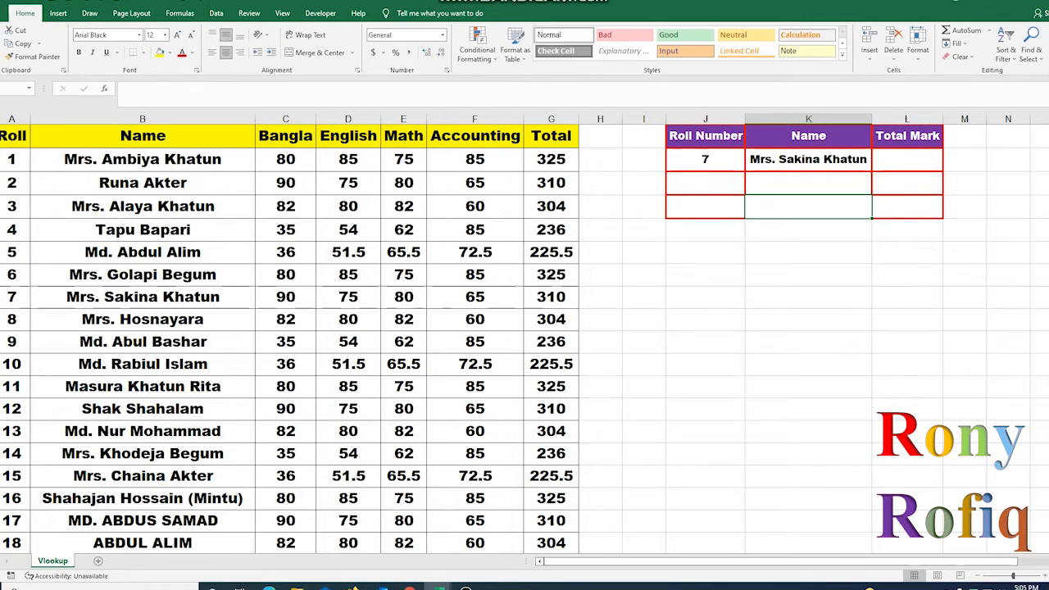
{"action": "left_click", "coordinate": [65, 295]}
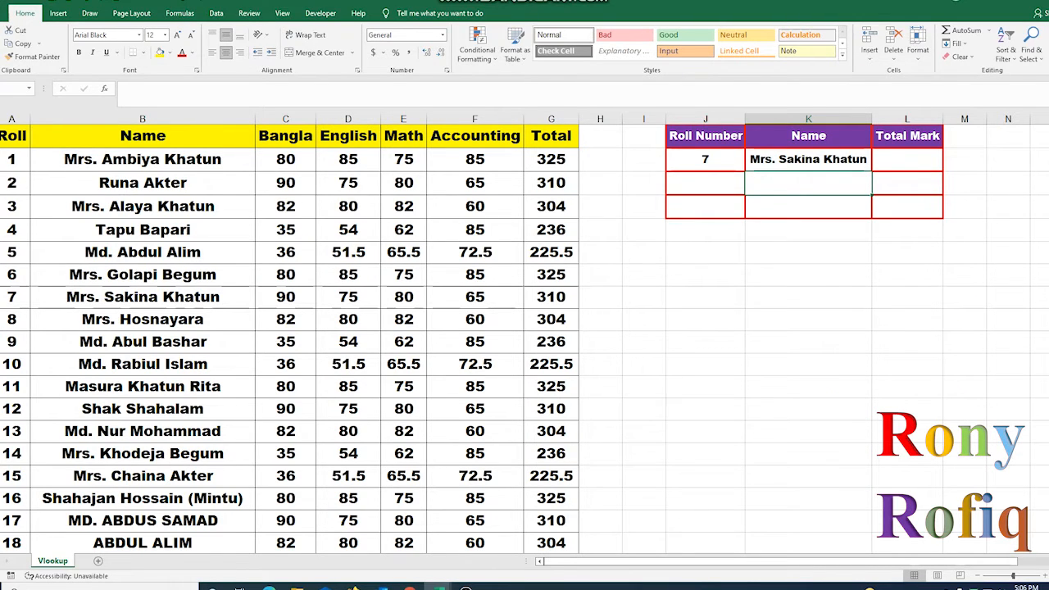
- Begin a VLOOKUP formula in Total Mark cell L2 with lookup value J2 and absolute table range $A$1:$G$201
{"action": "left_click", "coordinate": [906, 159]}
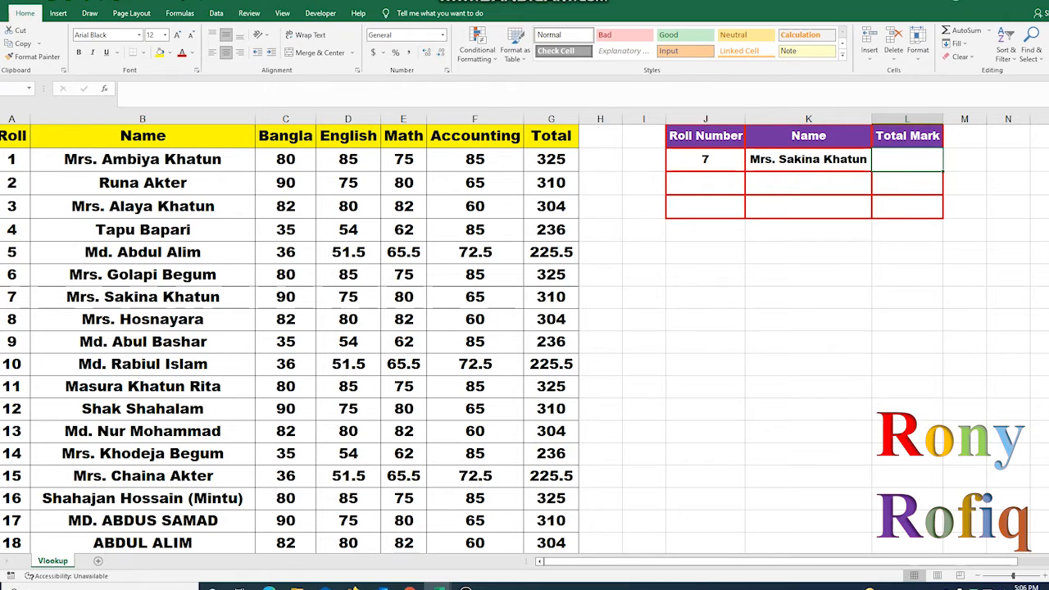
{"action": "type", "text": "=v"}
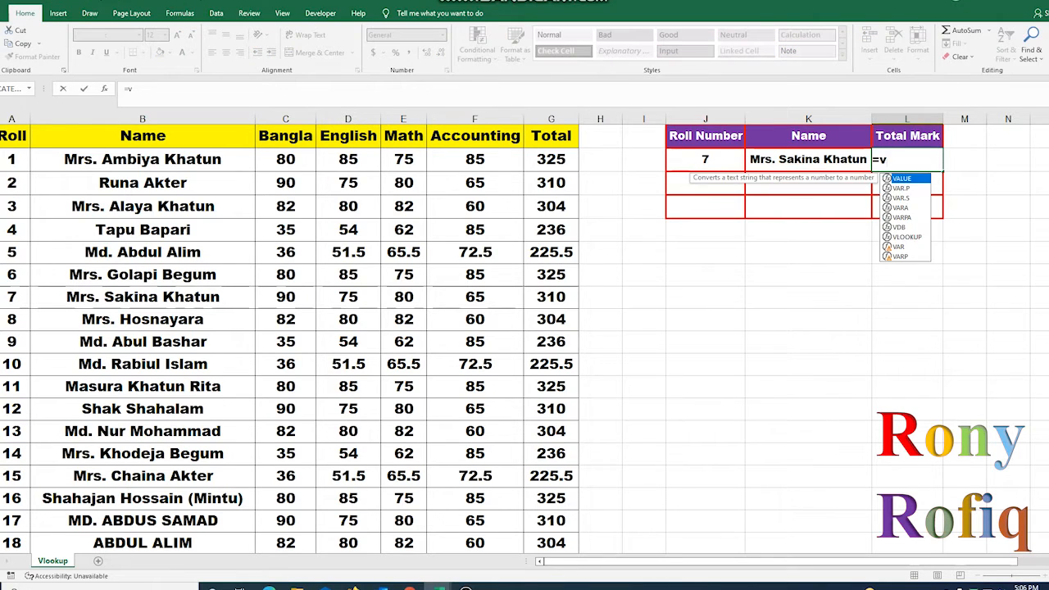
{"action": "type", "text": "lookup"}
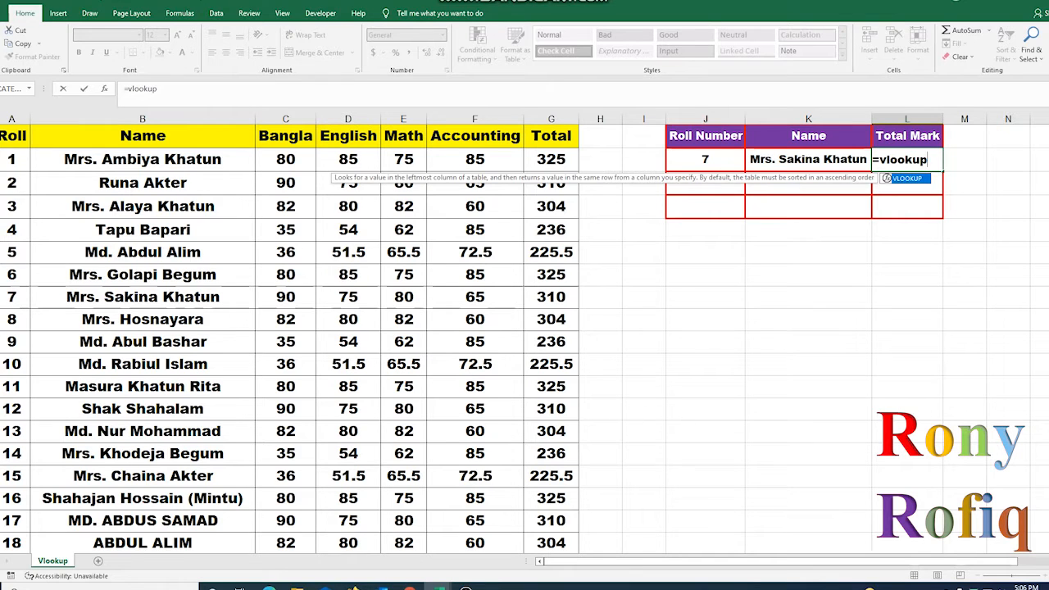
{"action": "type", "text": "("}
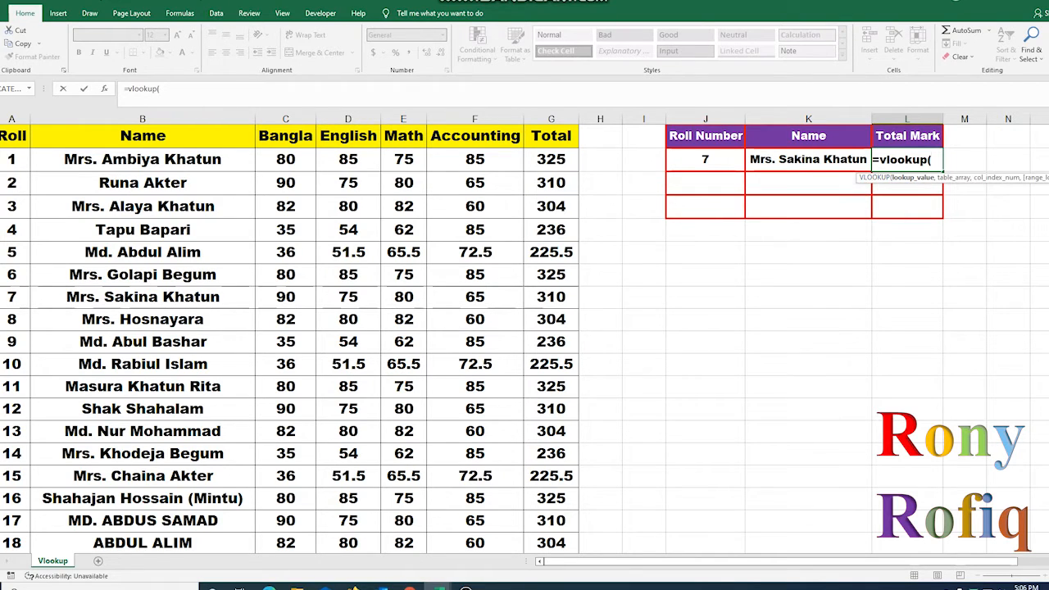
{"action": "left_click", "coordinate": [705, 159]}
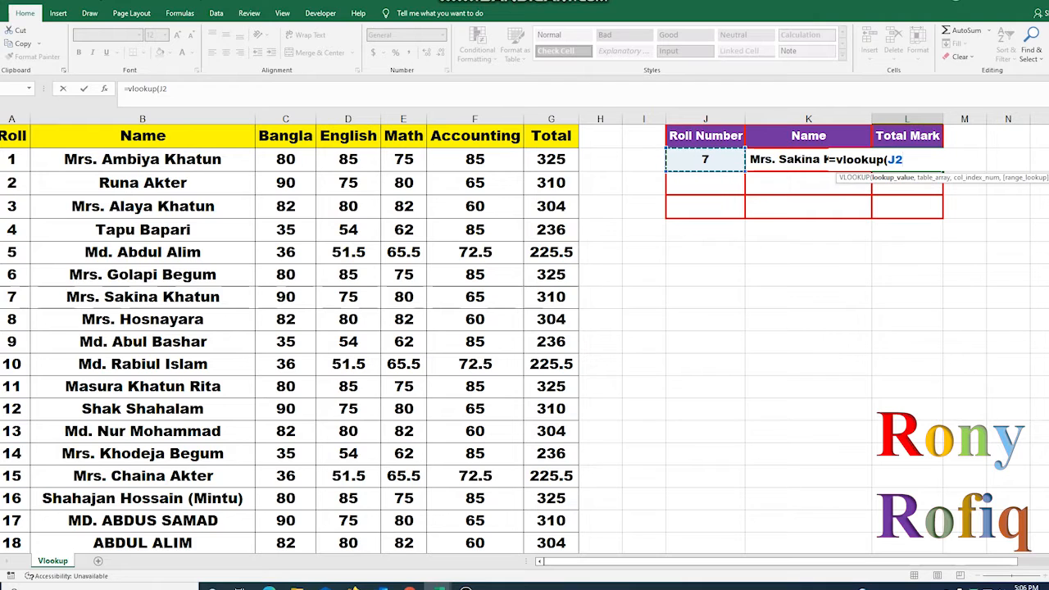
{"action": "type", "text": ","}
{"action": "left_click_drag", "start_coordinate": [16, 135], "coordinate": [573, 522]}
{"action": "scroll", "coordinate": [573, 523], "scroll_direction": "up", "scroll_amount": 13}
{"action": "scroll", "coordinate": [290, 336], "scroll_direction": "up", "scroll_amount": 20}
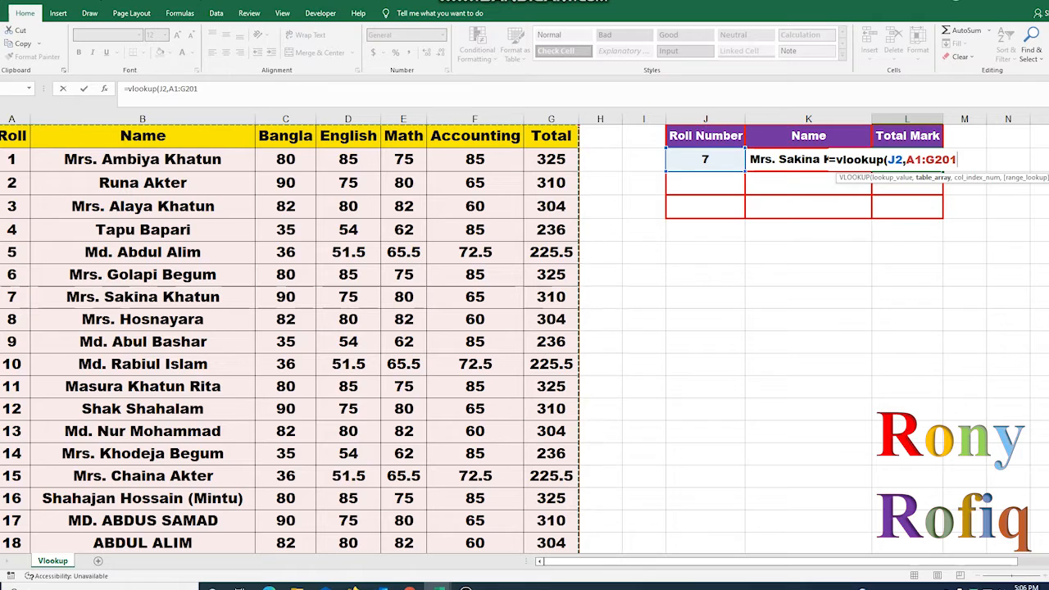
{"action": "key", "text": "F4"}
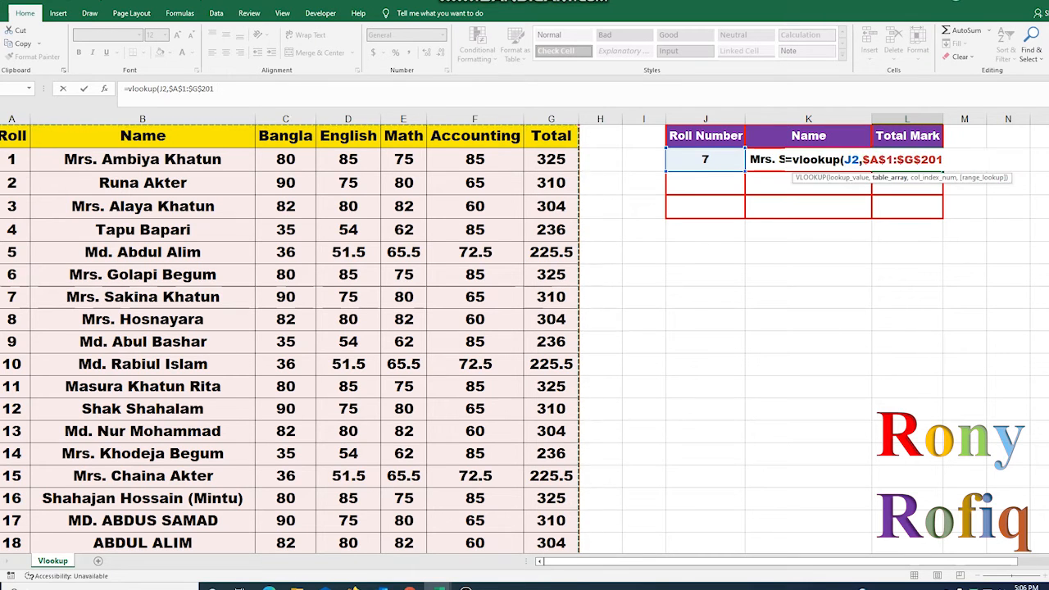
- Finish the L2 formula with column index 7 and range lookup 0, and compare its result with roll 7's row in the table
{"action": "type", "text": ",,"}
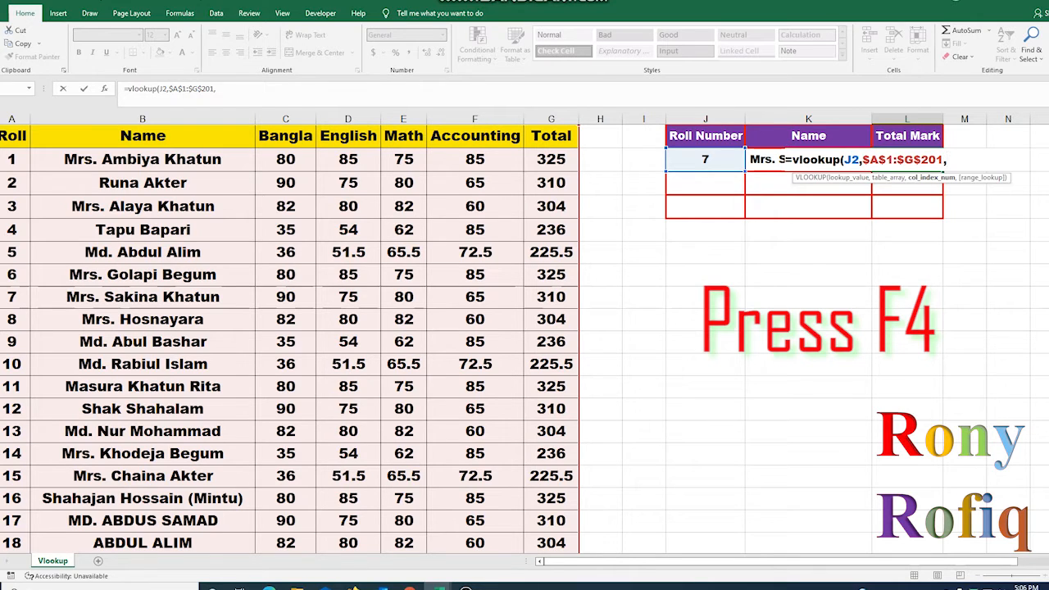
{"action": "type", "text": "7"}
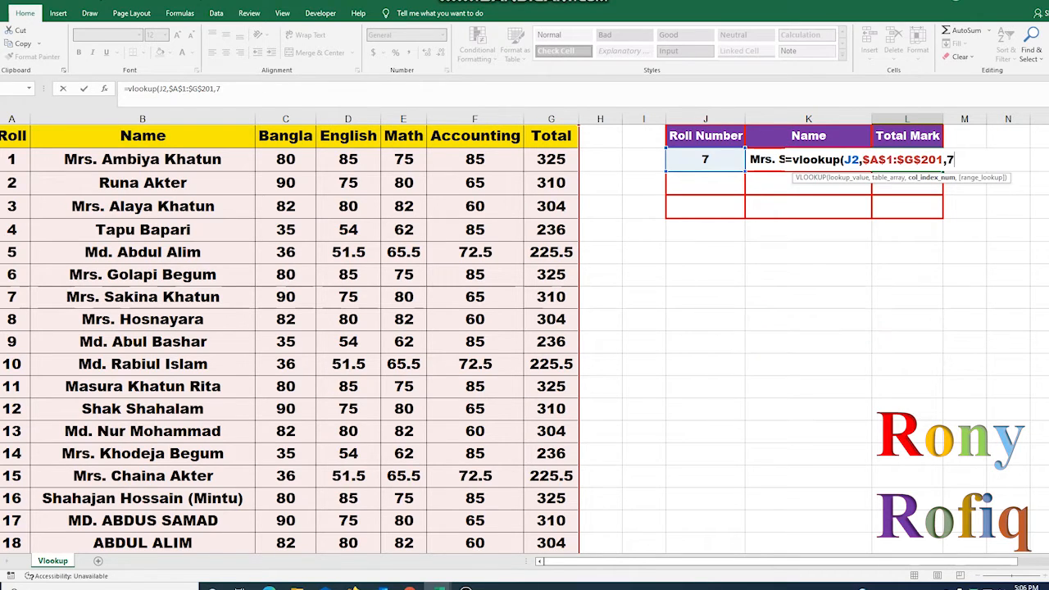
{"action": "type", "text": ","}
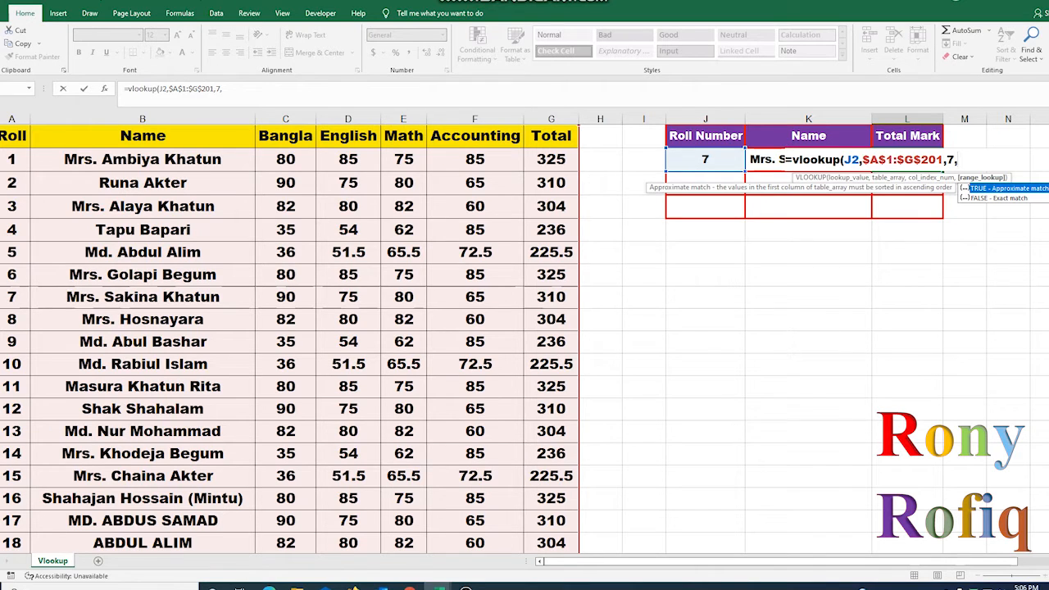
{"action": "key", "text": "Down"}
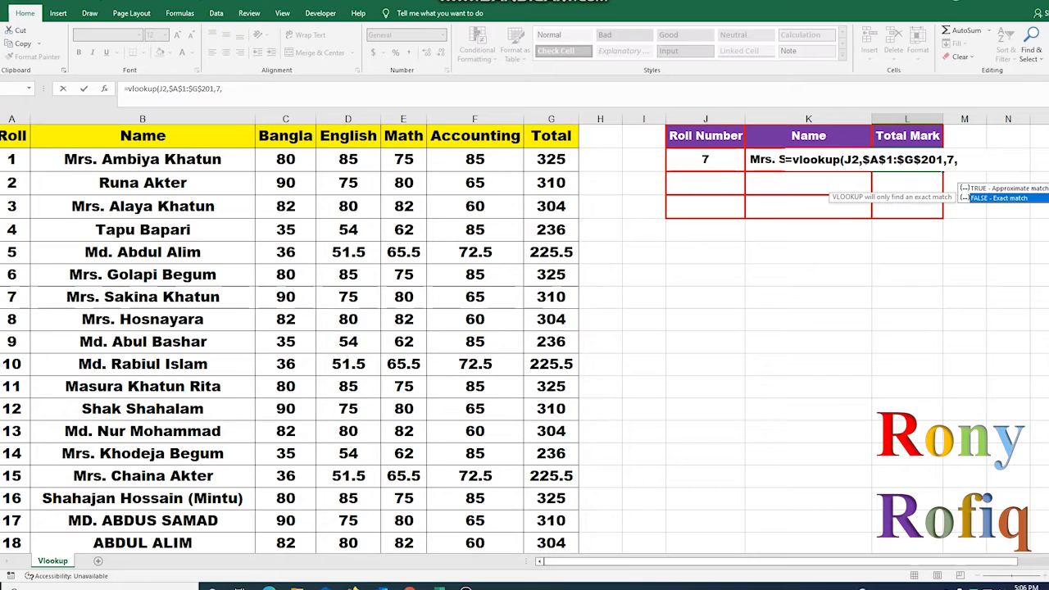
{"action": "key", "text": "Up"}
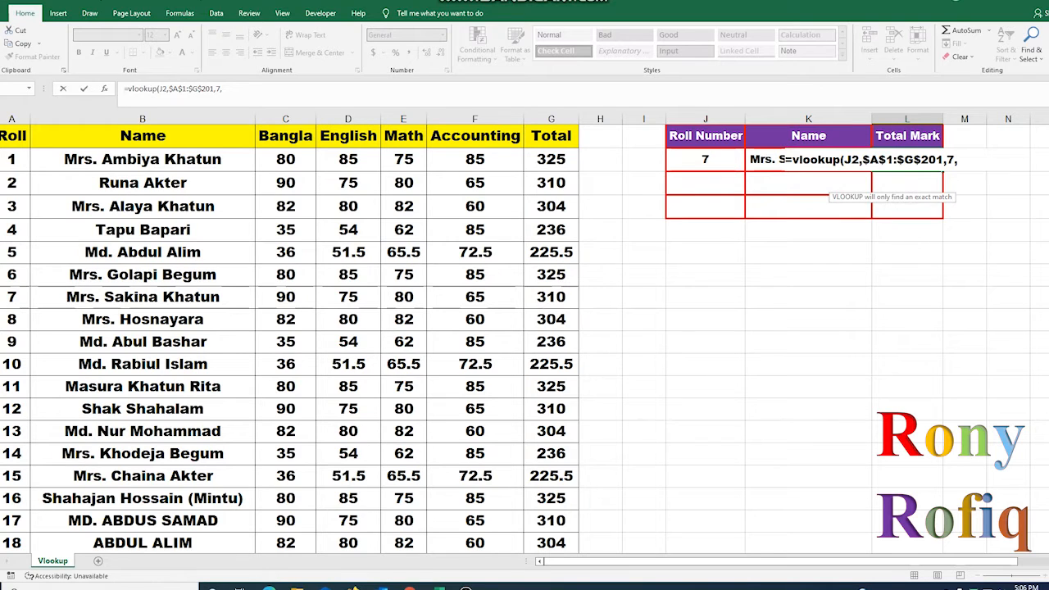
{"action": "type", "text": "0"}
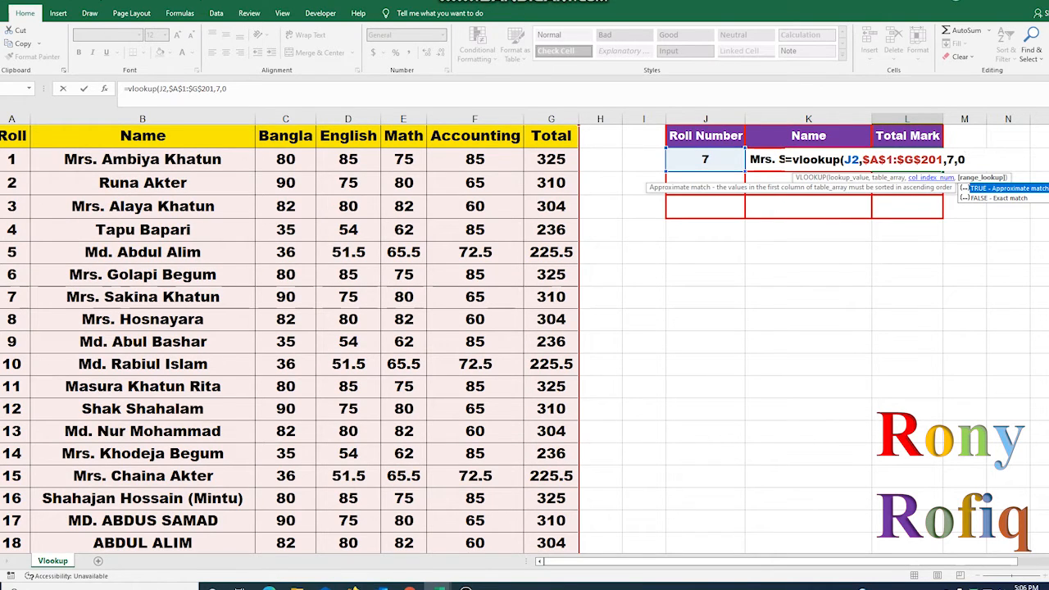
{"action": "type", "text": ")"}
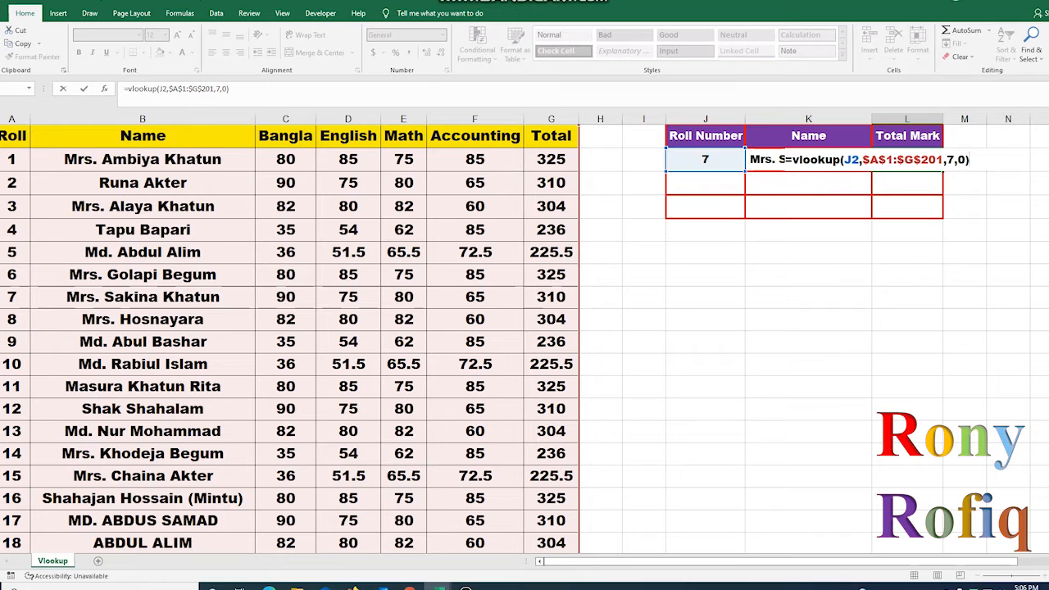
{"action": "key", "text": "Return"}
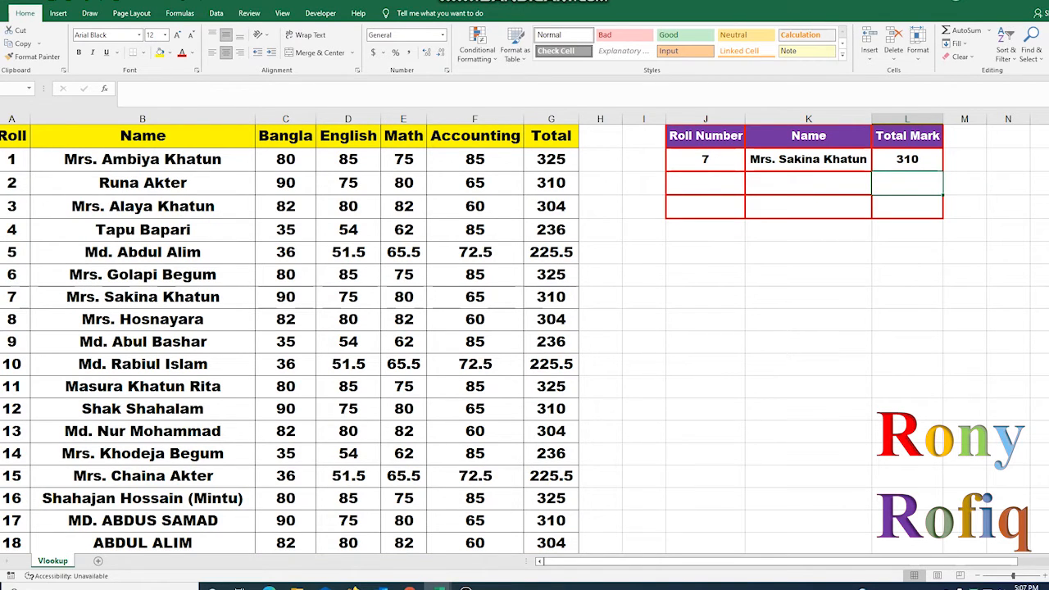
{"action": "left_click_drag", "start_coordinate": [142, 297], "coordinate": [550, 296]}
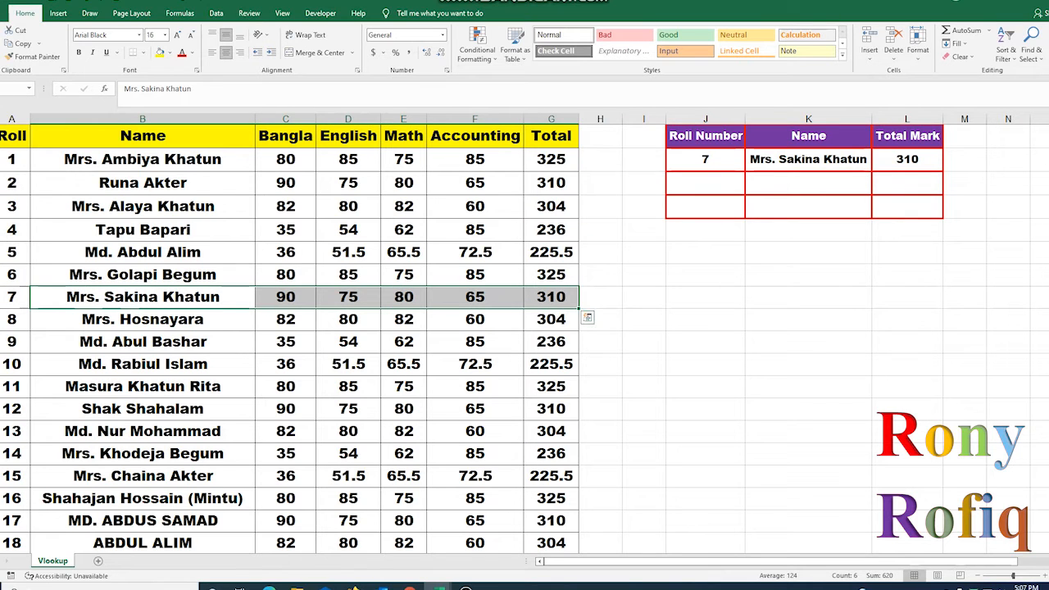
{"action": "left_click", "coordinate": [550, 297]}
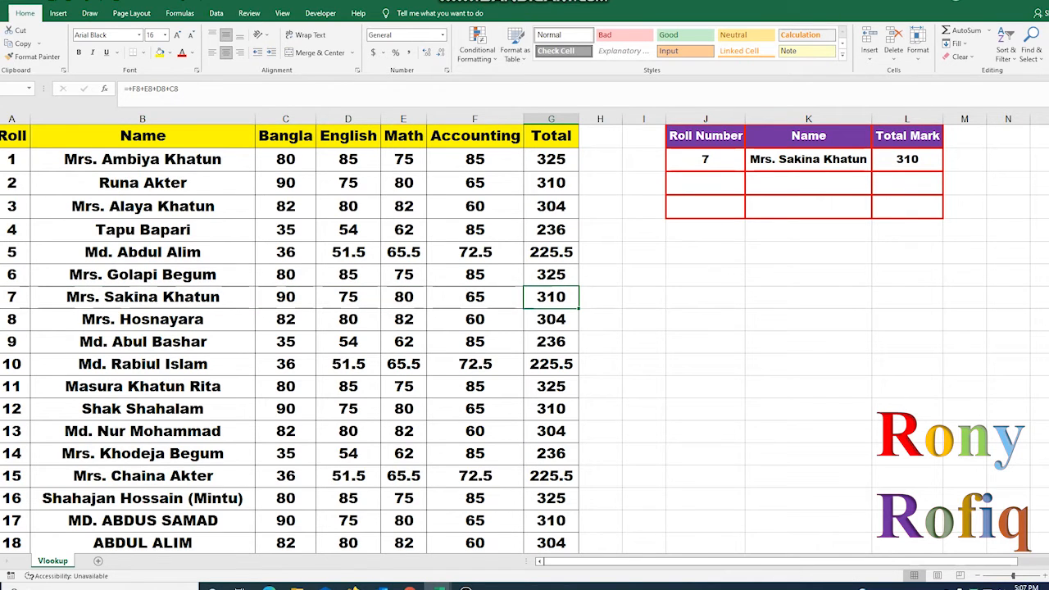